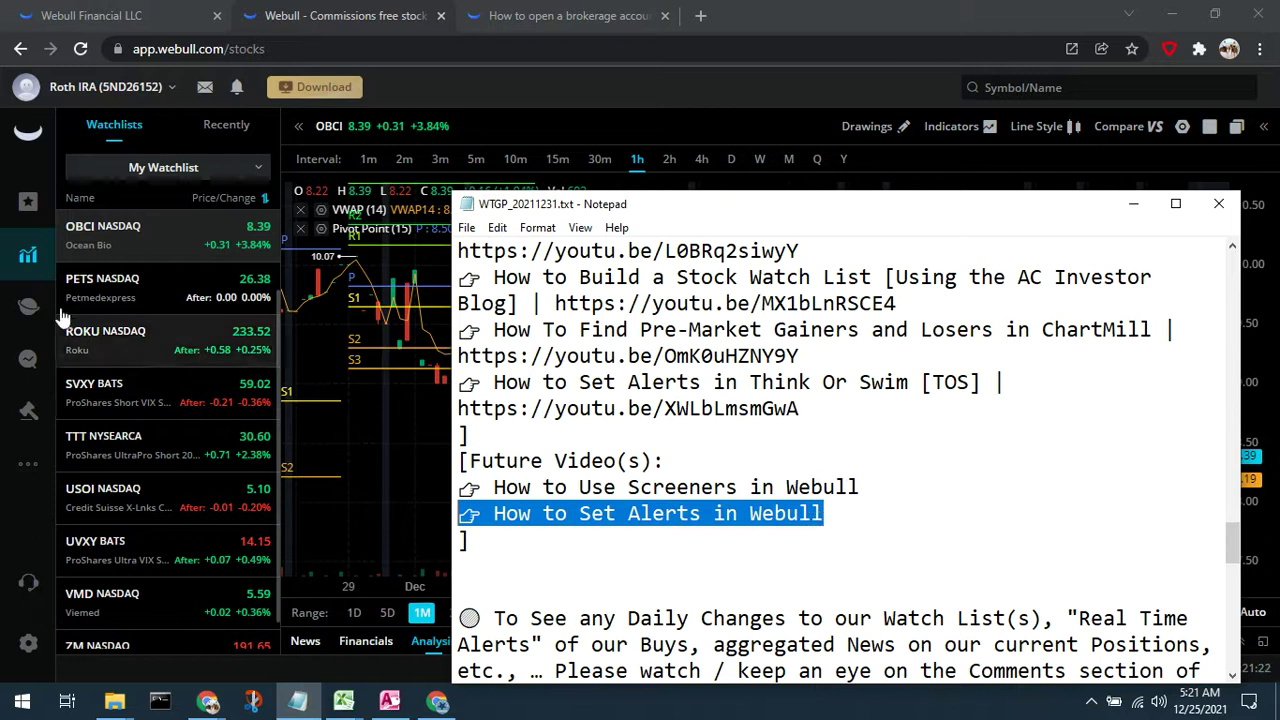
# Bring the OBCI stock chart to the front and start a price alert at its 7.85 low
pyautogui.click(28, 258)
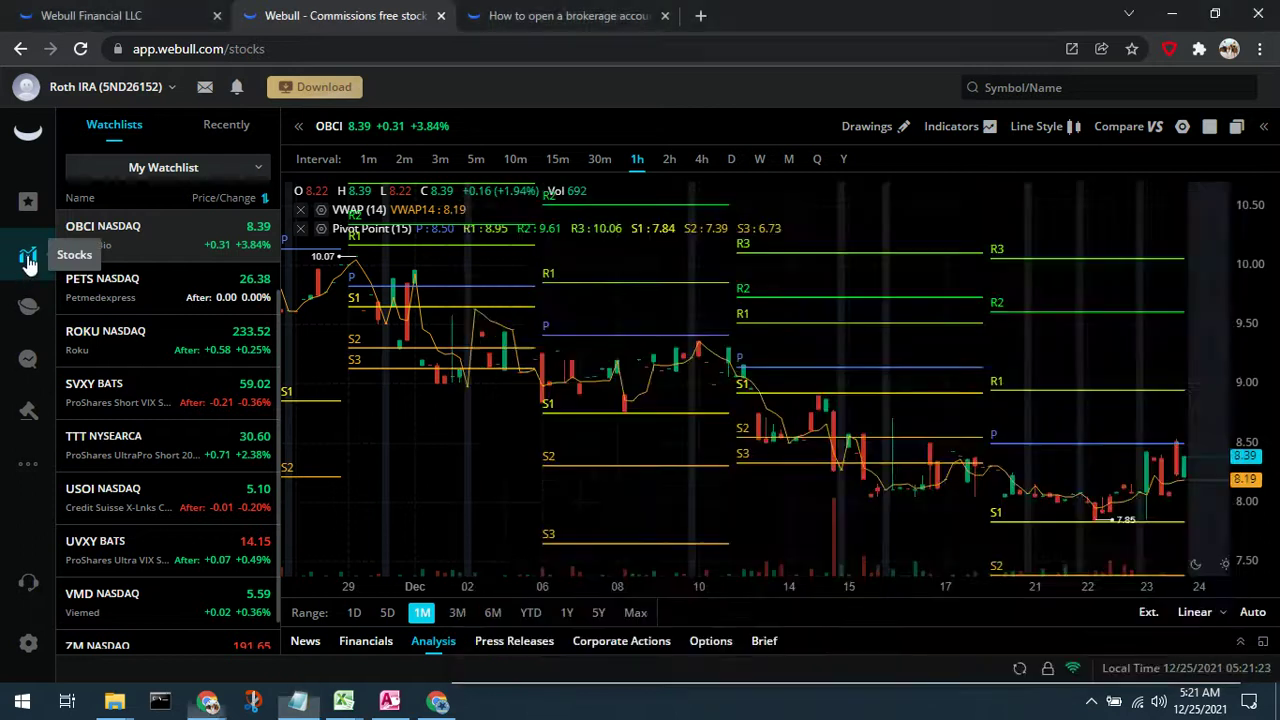
pyautogui.rightClick(1095, 530)
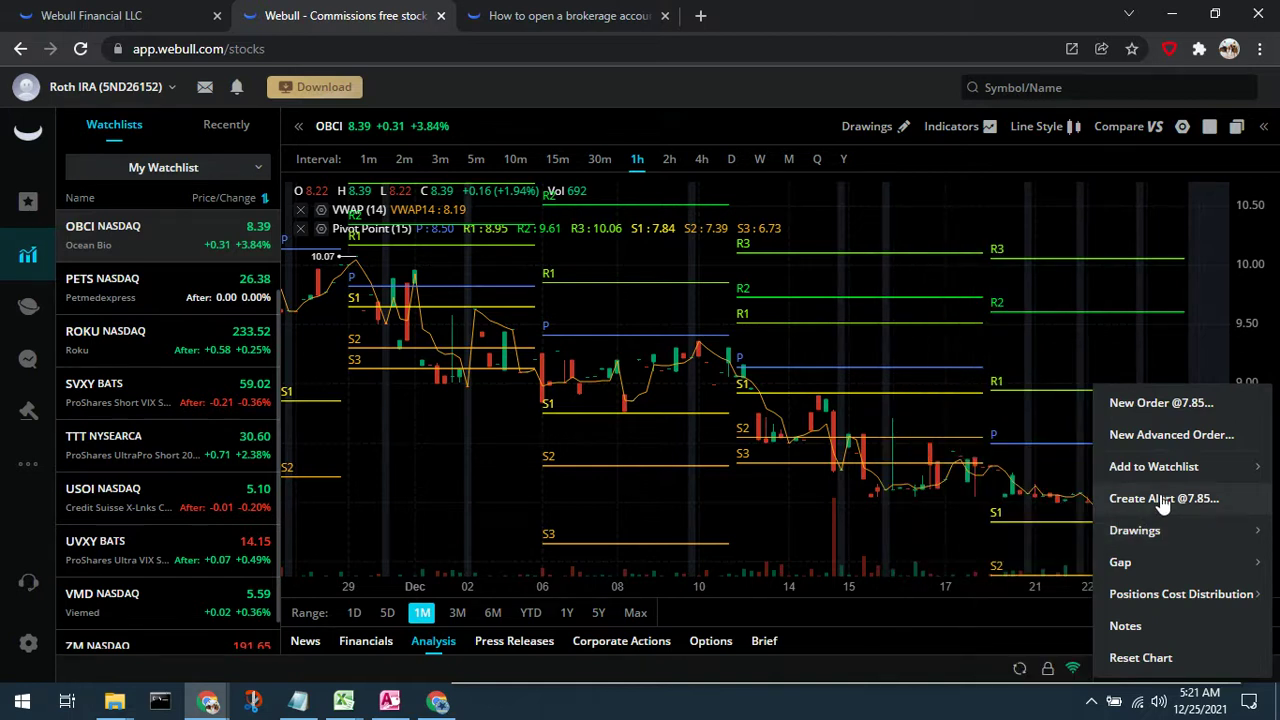
pyautogui.click(1163, 499)
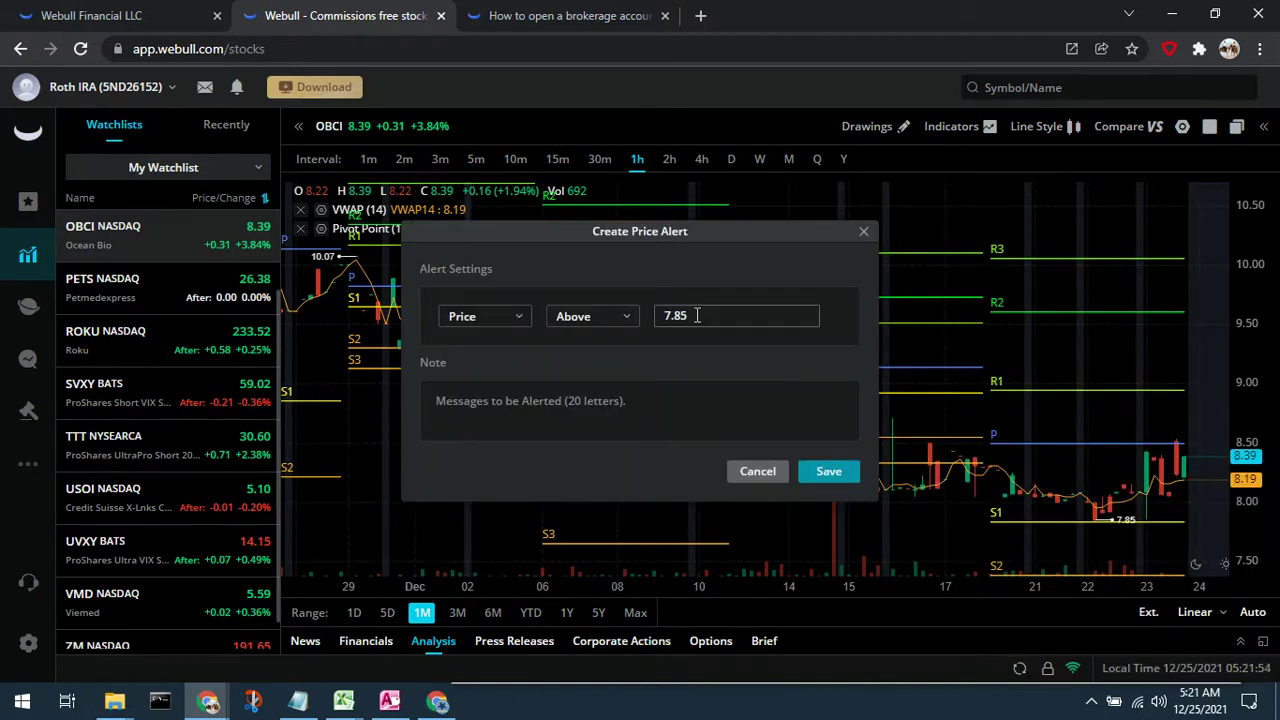
pyautogui.click(798, 317)
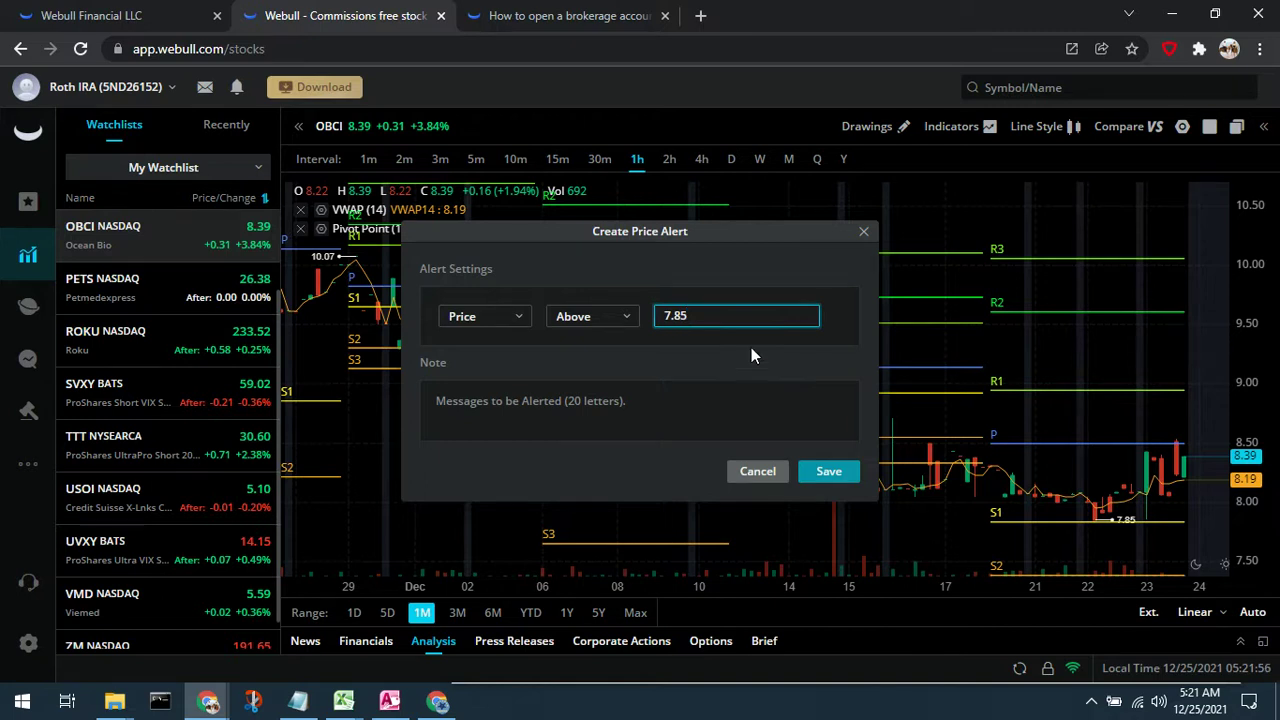
pyautogui.press('BackSpace')
pyautogui.write('5')
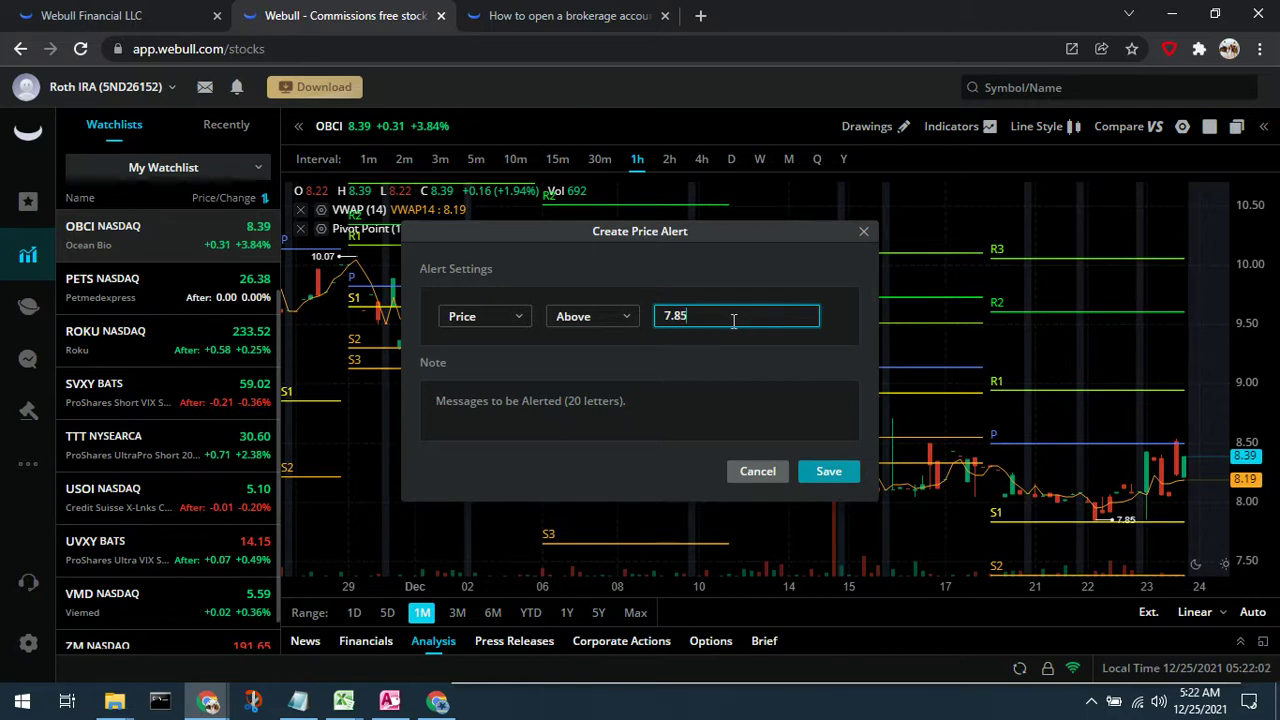
# Set the alert to trigger when the price goes below 7.86
pyautogui.click(627, 320)
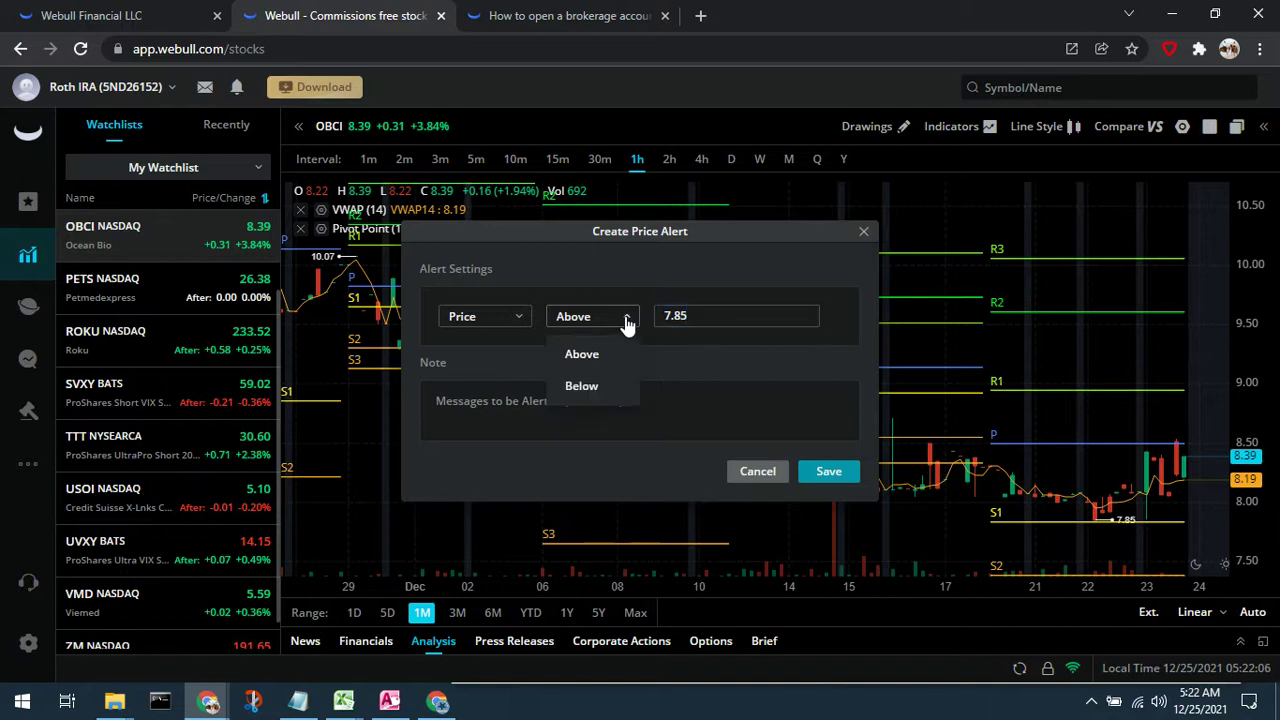
pyautogui.click(603, 390)
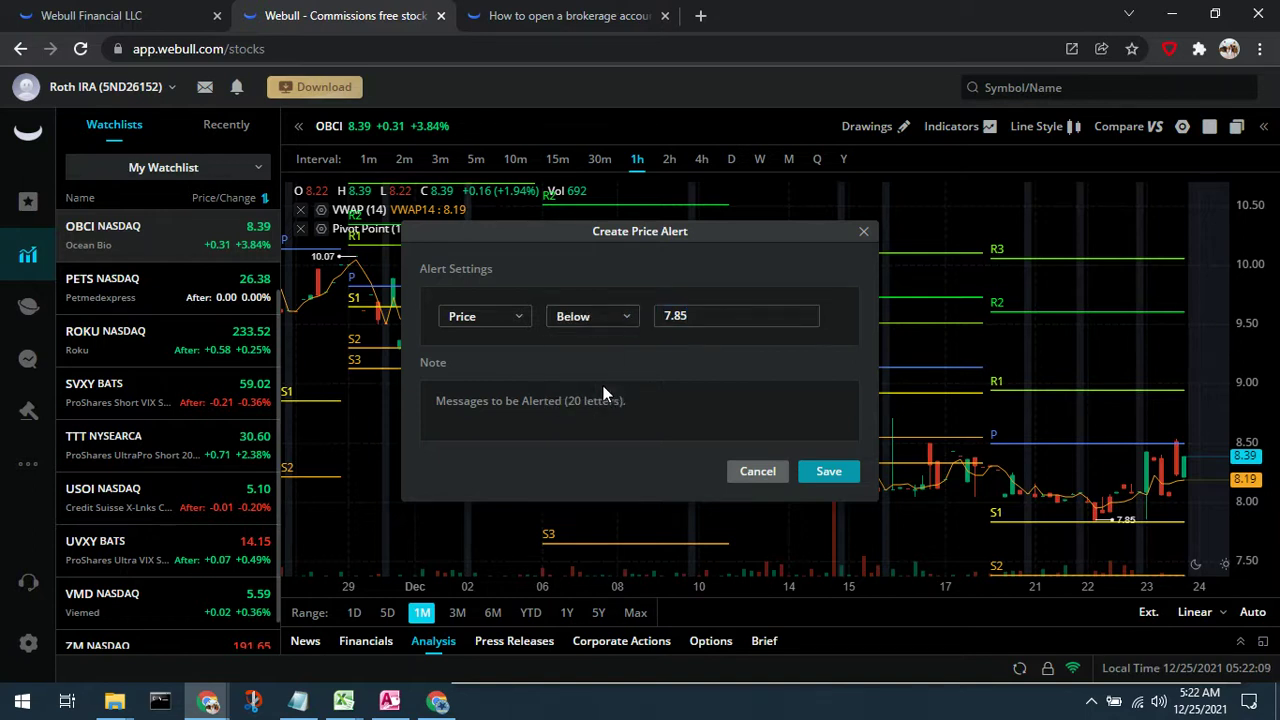
pyautogui.click(706, 315)
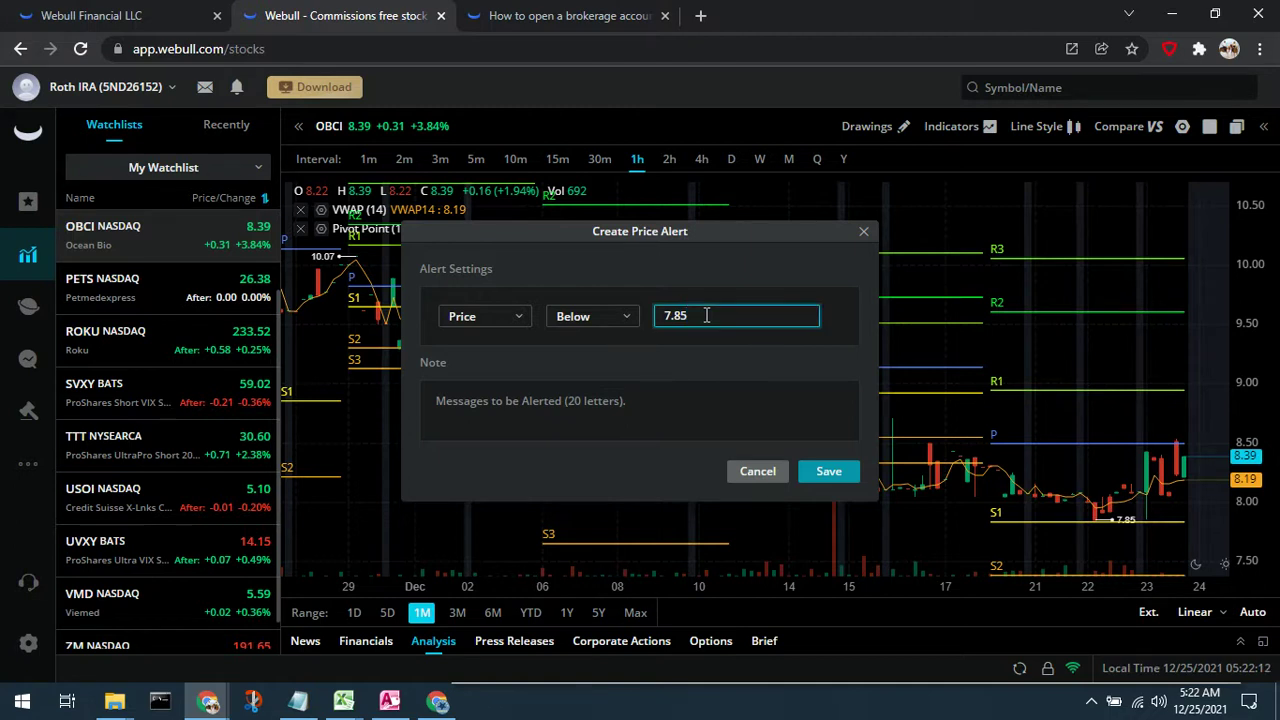
pyautogui.press('BackSpace')
pyautogui.write('6')
pyautogui.click(520, 325)
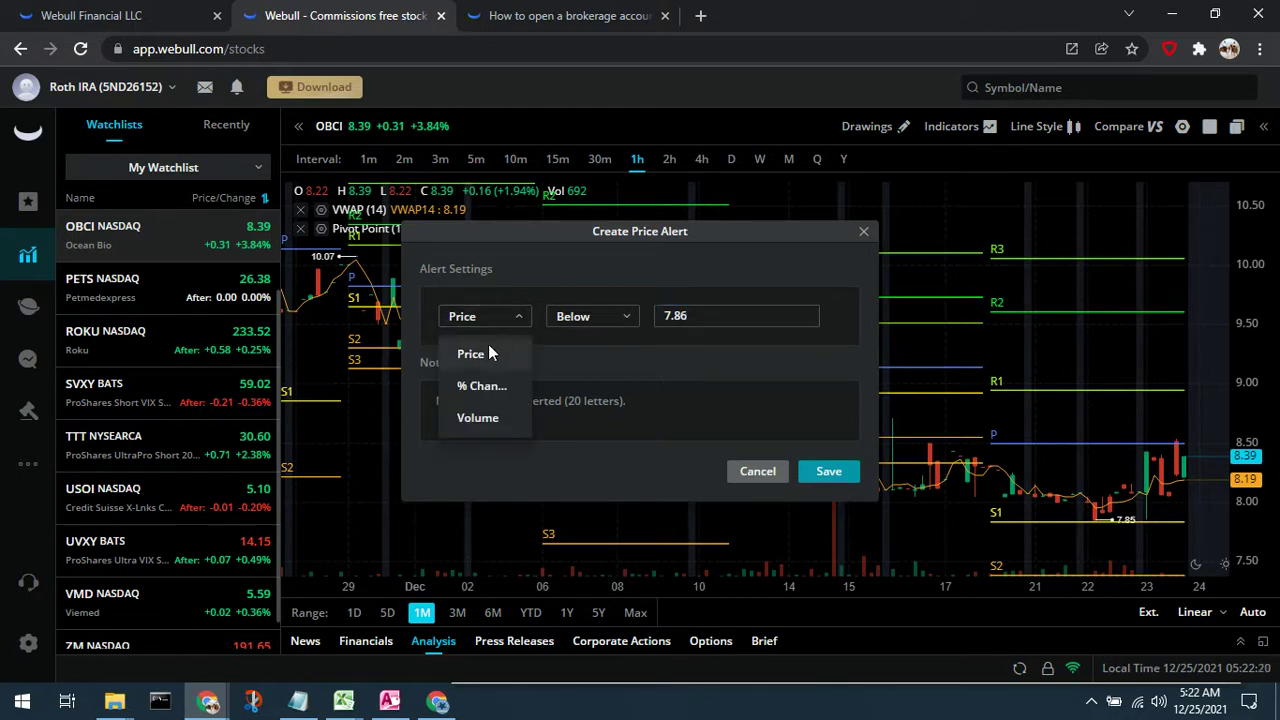
# Add the note "Buy @ Support @ 7.85" to the alert and save it
pyautogui.click(690, 414)
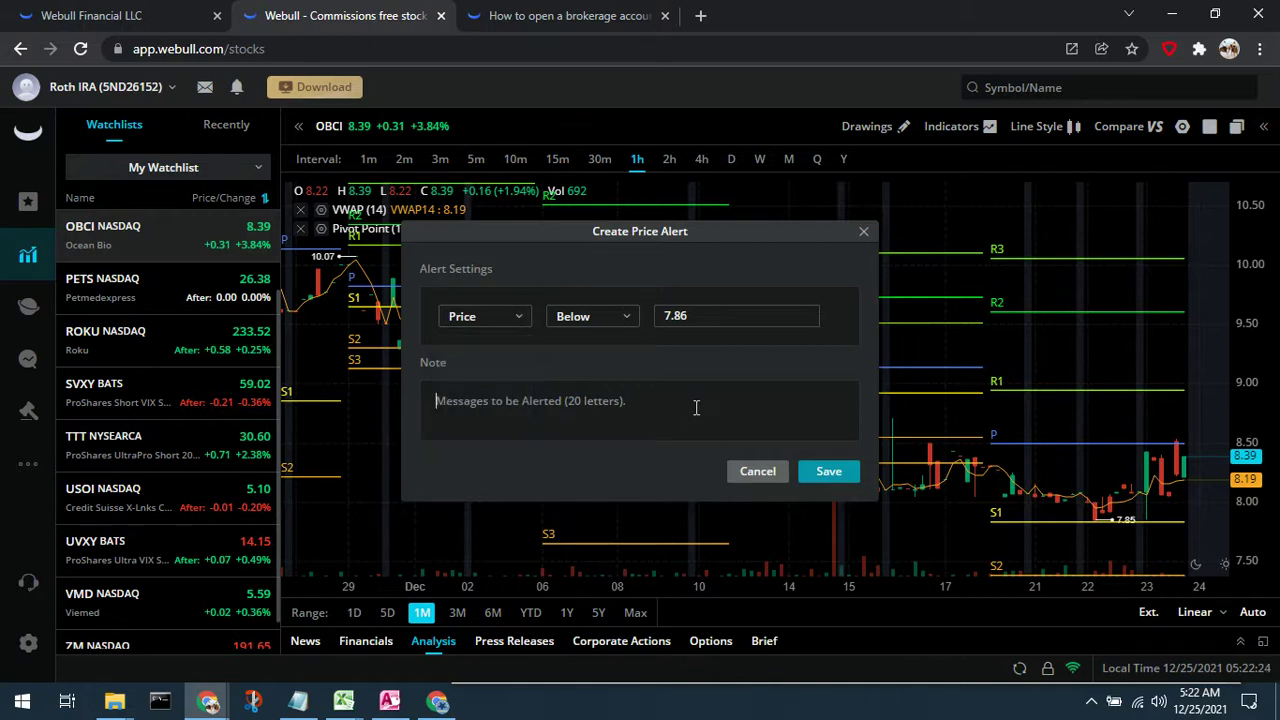
pyautogui.write('Suppor')
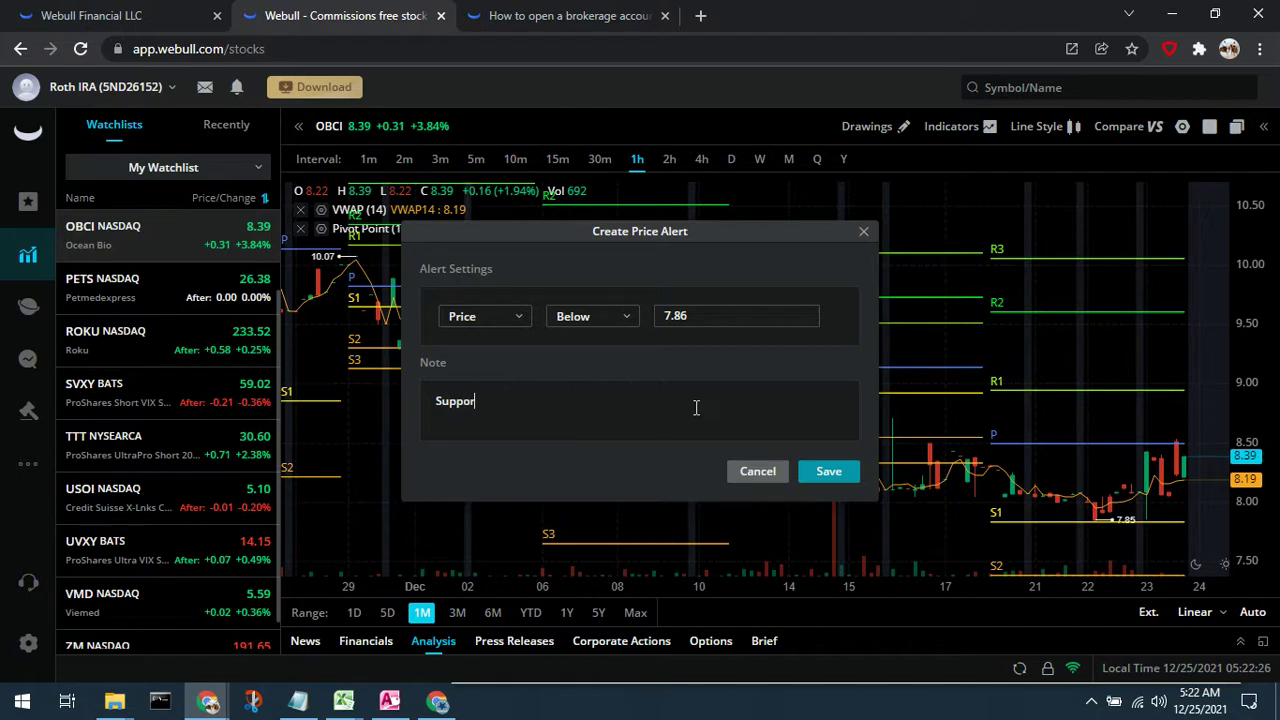
pyautogui.write('t @ ')
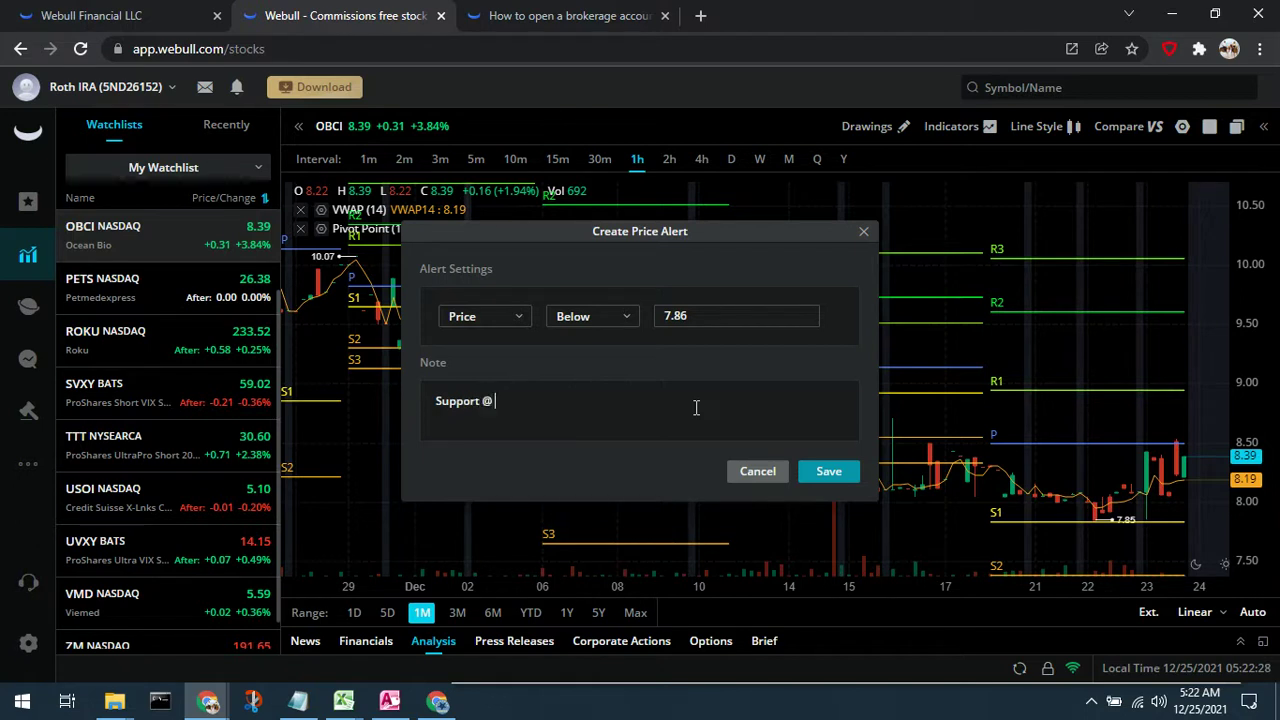
pyautogui.write('7.')
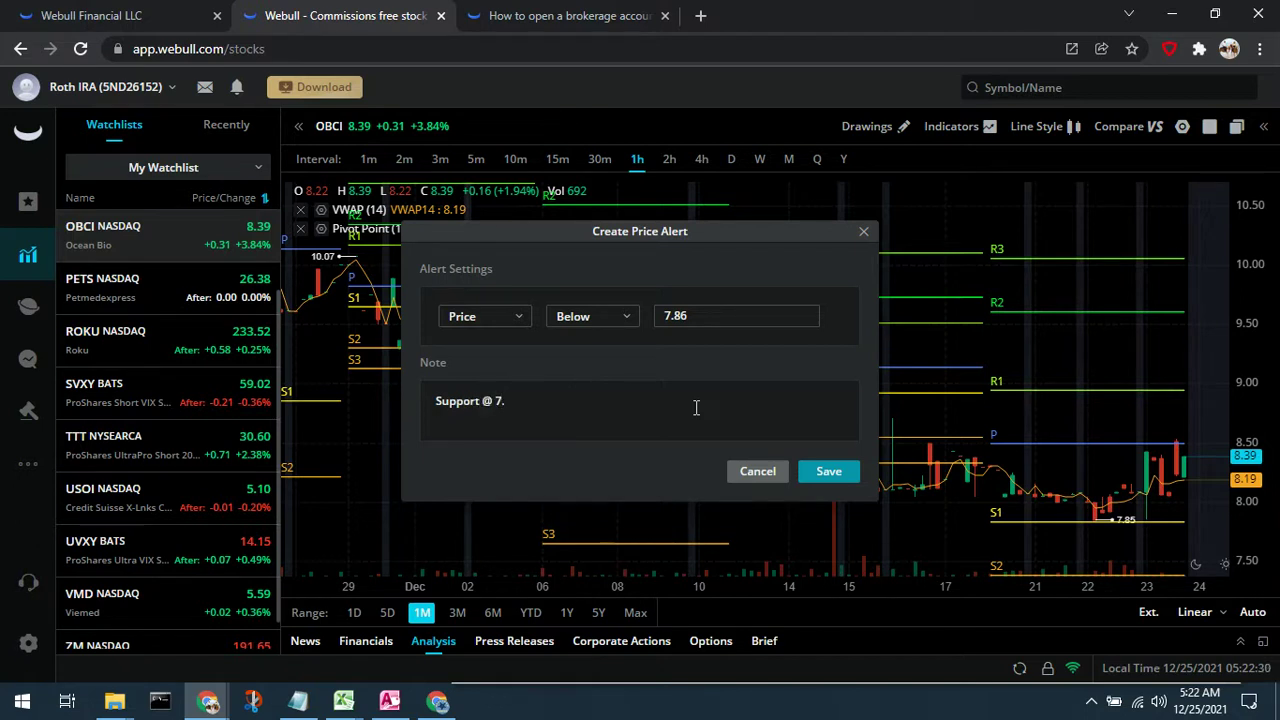
pyautogui.write('85')
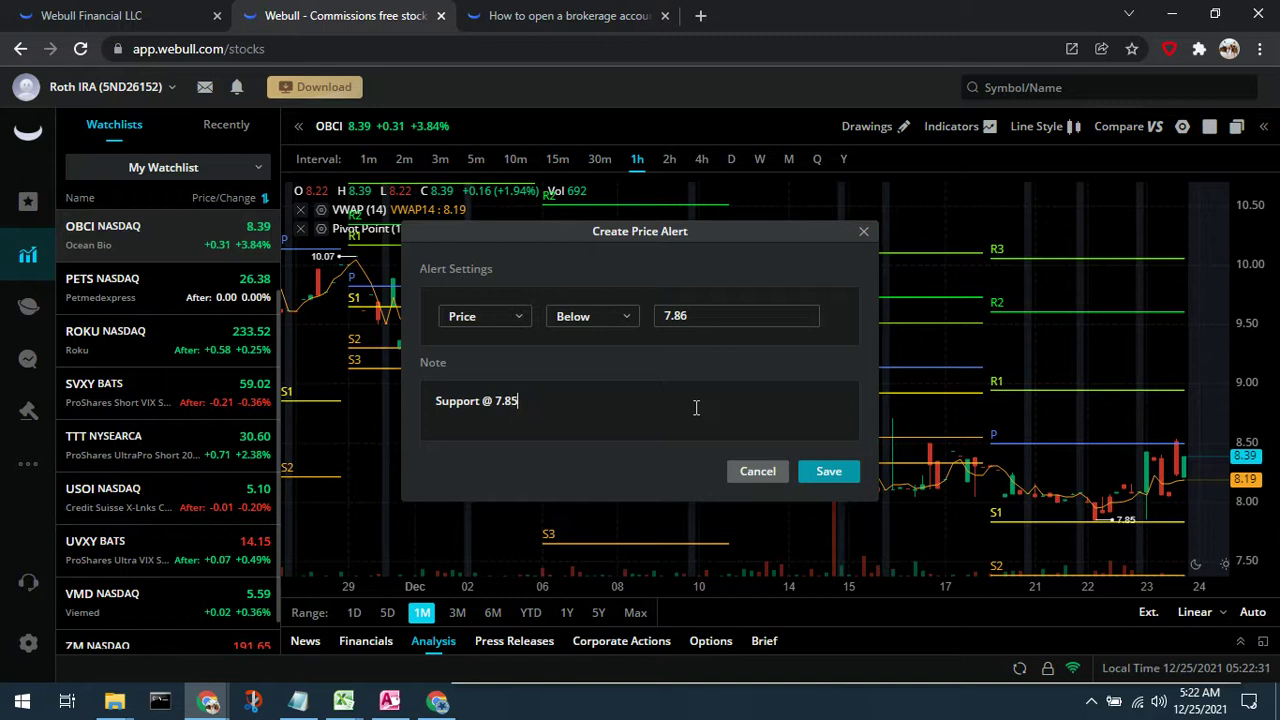
pyautogui.click(435, 404)
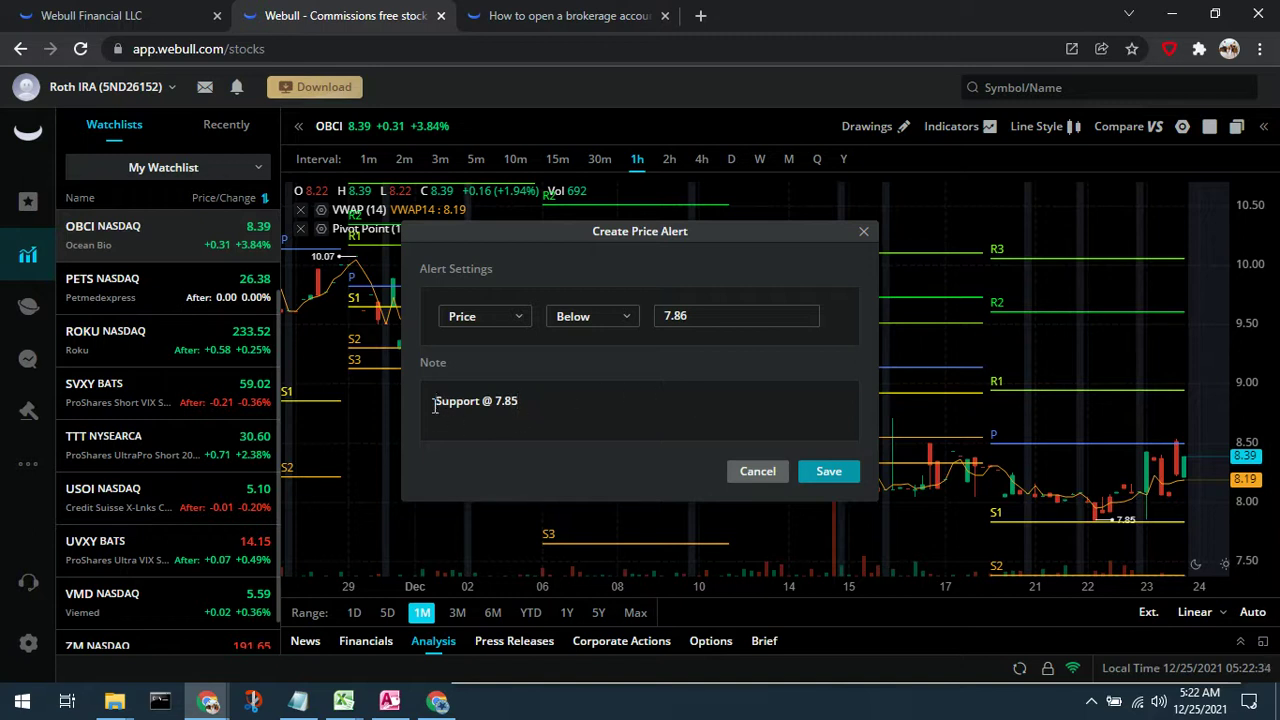
pyautogui.write('Buy @')
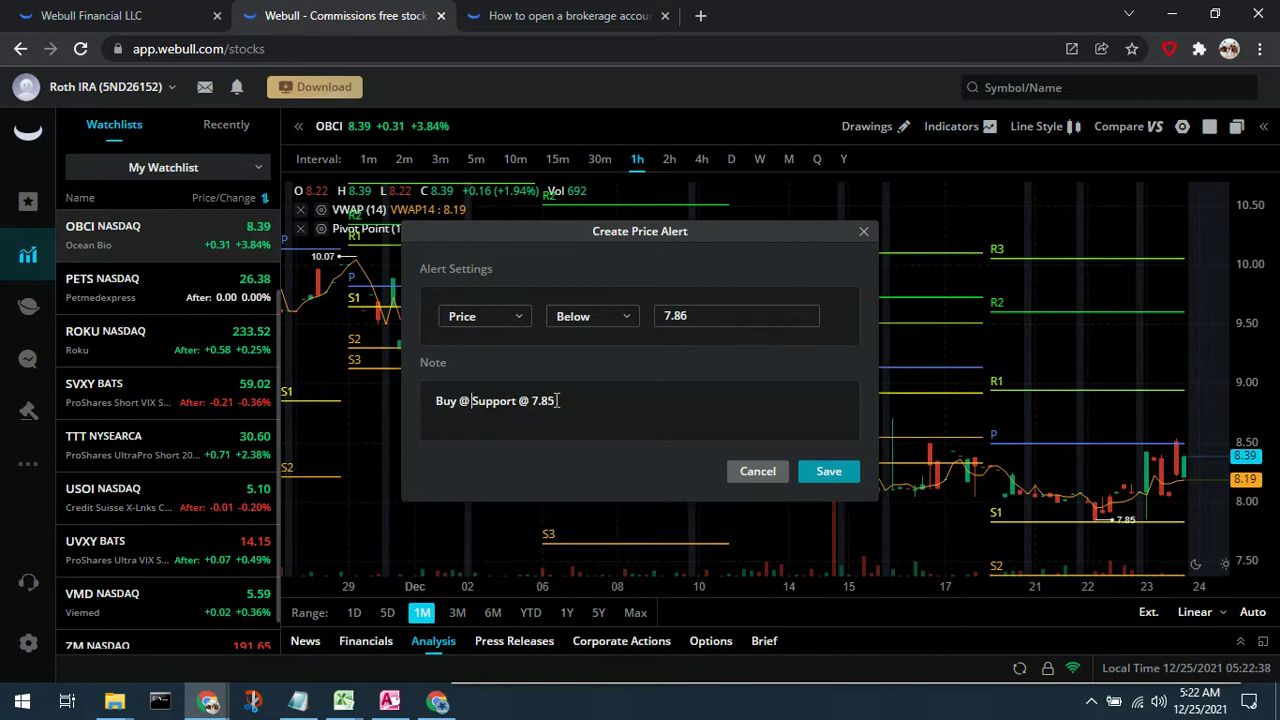
pyautogui.click(829, 472)
pyautogui.moveTo(1224, 532)
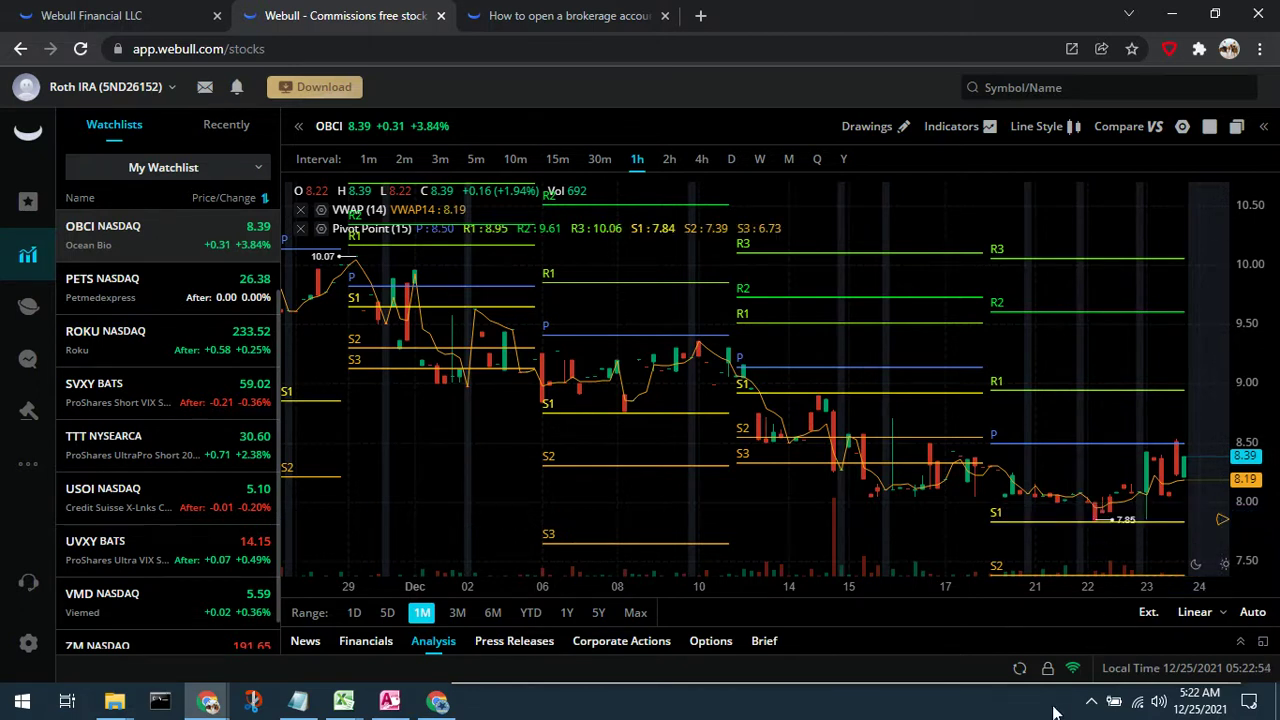
# Clear all notifications in the Windows notification center and close it
pyautogui.click(1252, 704)
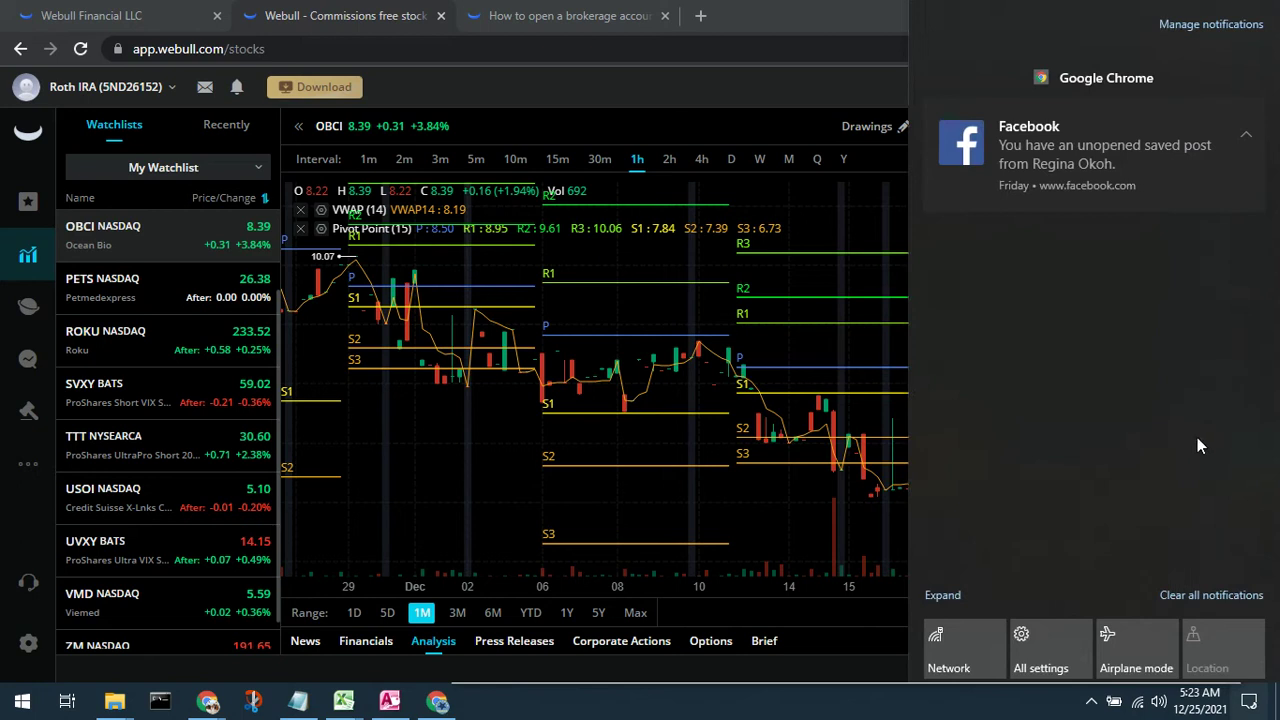
pyautogui.click(1197, 597)
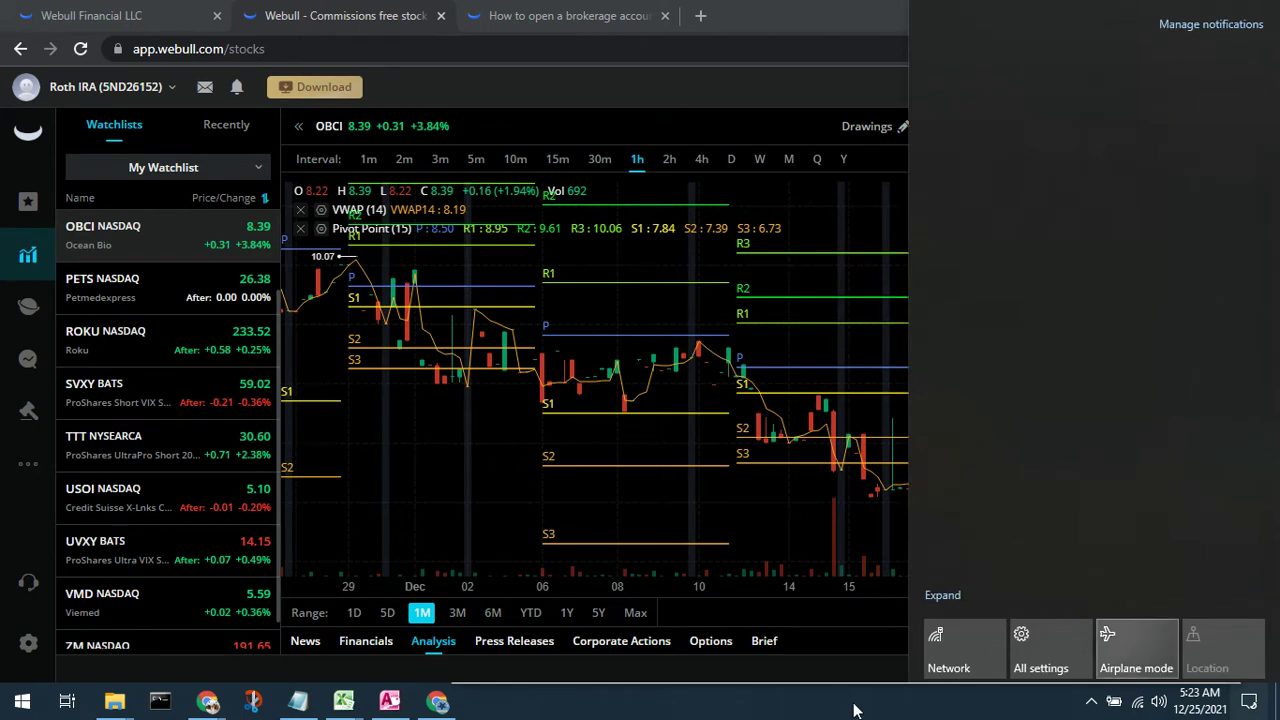
pyautogui.click(812, 706)
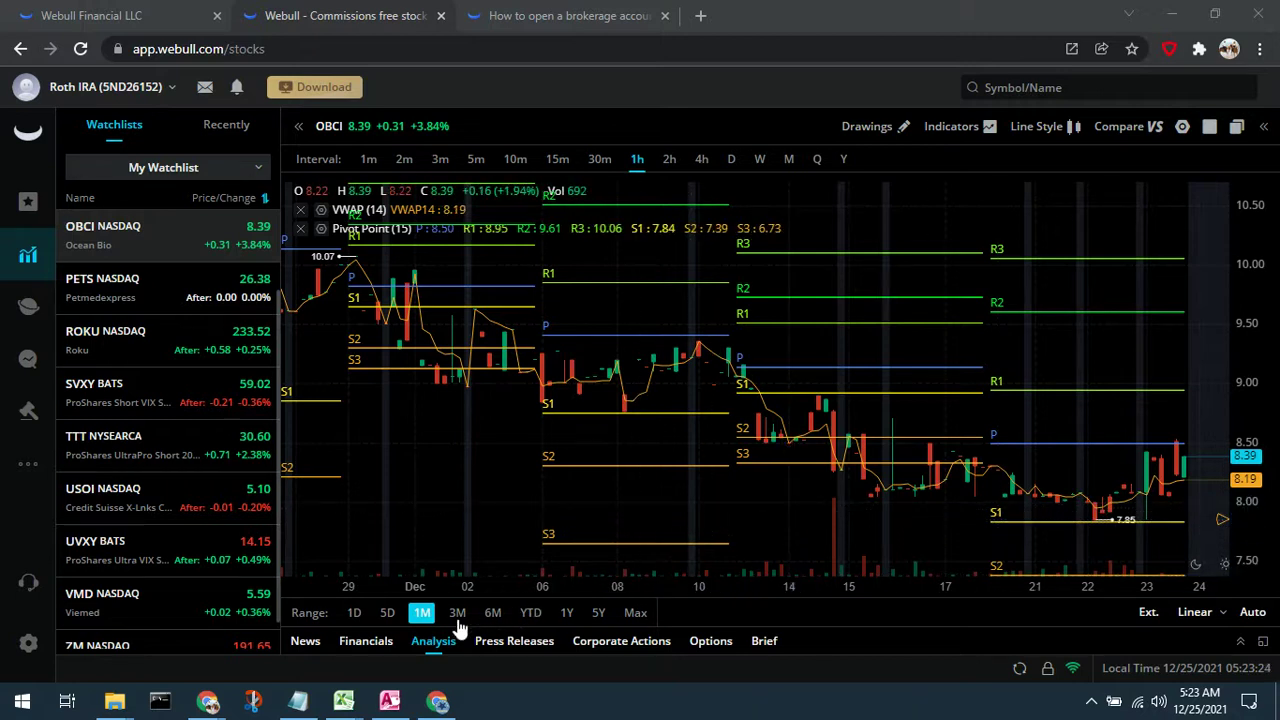
# Show one year of the OBCI chart and start an alert at its 15.210 high for a price above 15.20
pyautogui.click(567, 613)
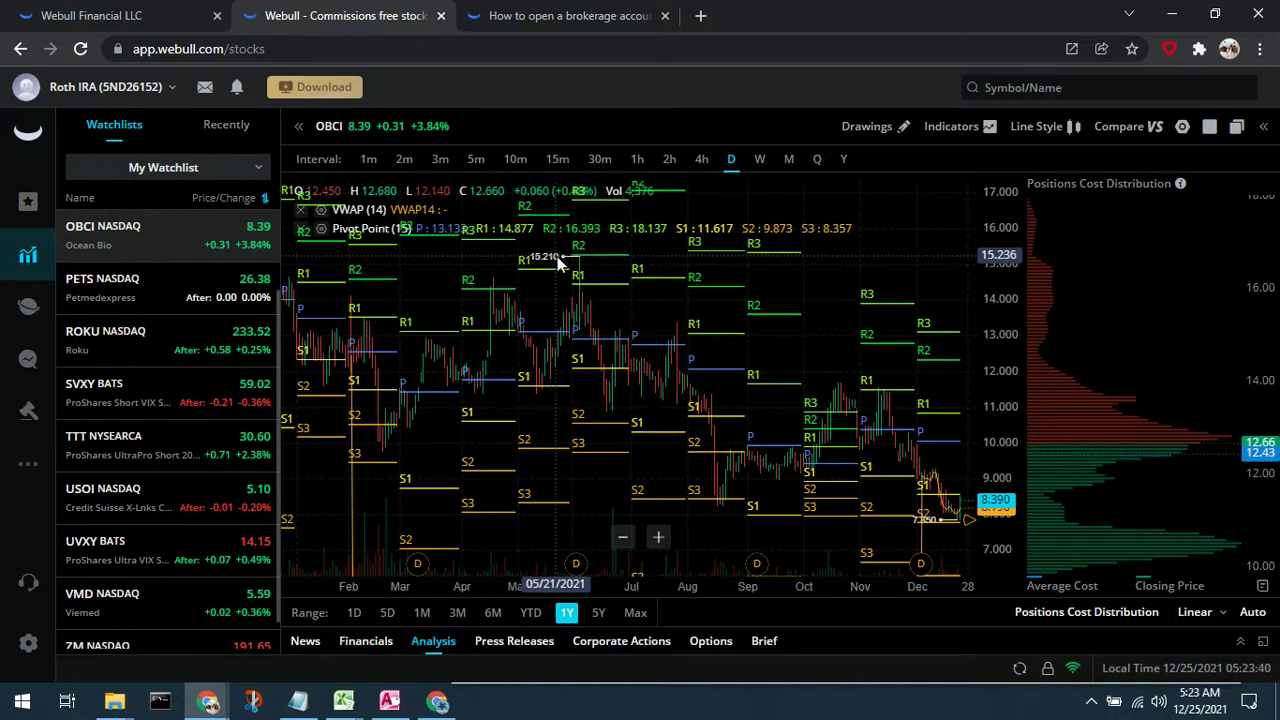
pyautogui.rightClick(557, 256)
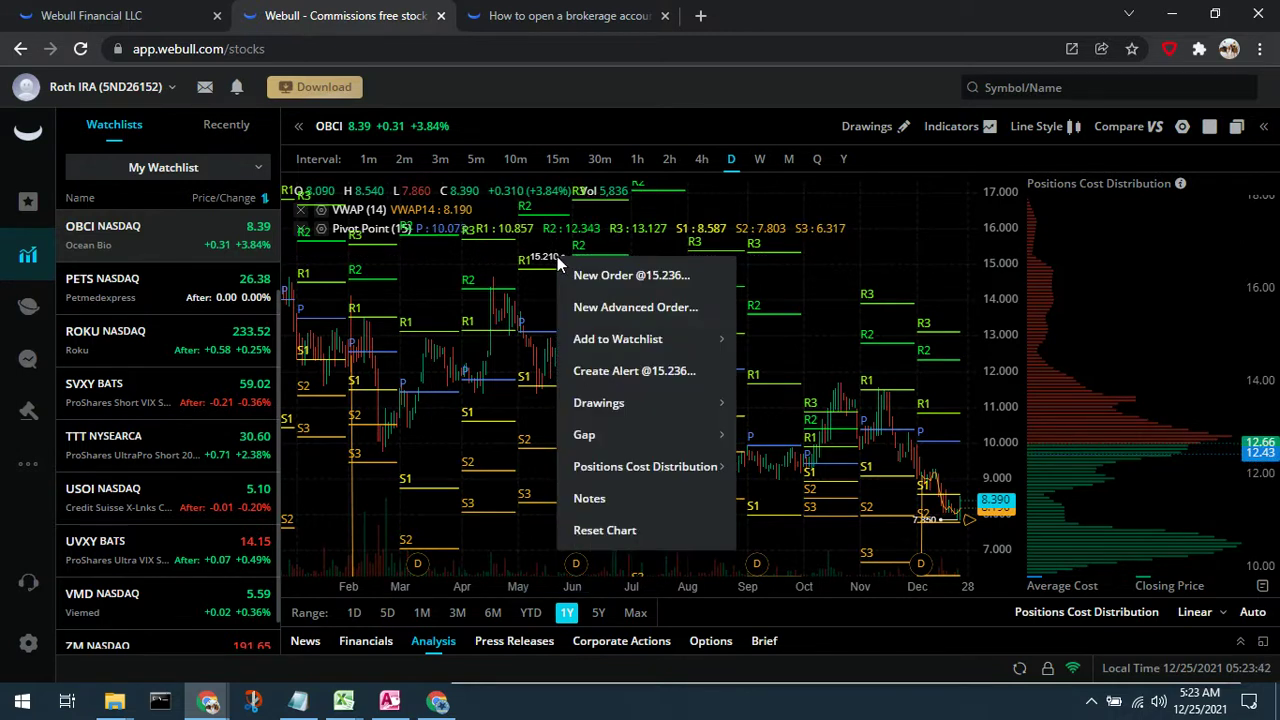
pyautogui.click(602, 370)
pyautogui.click(708, 316)
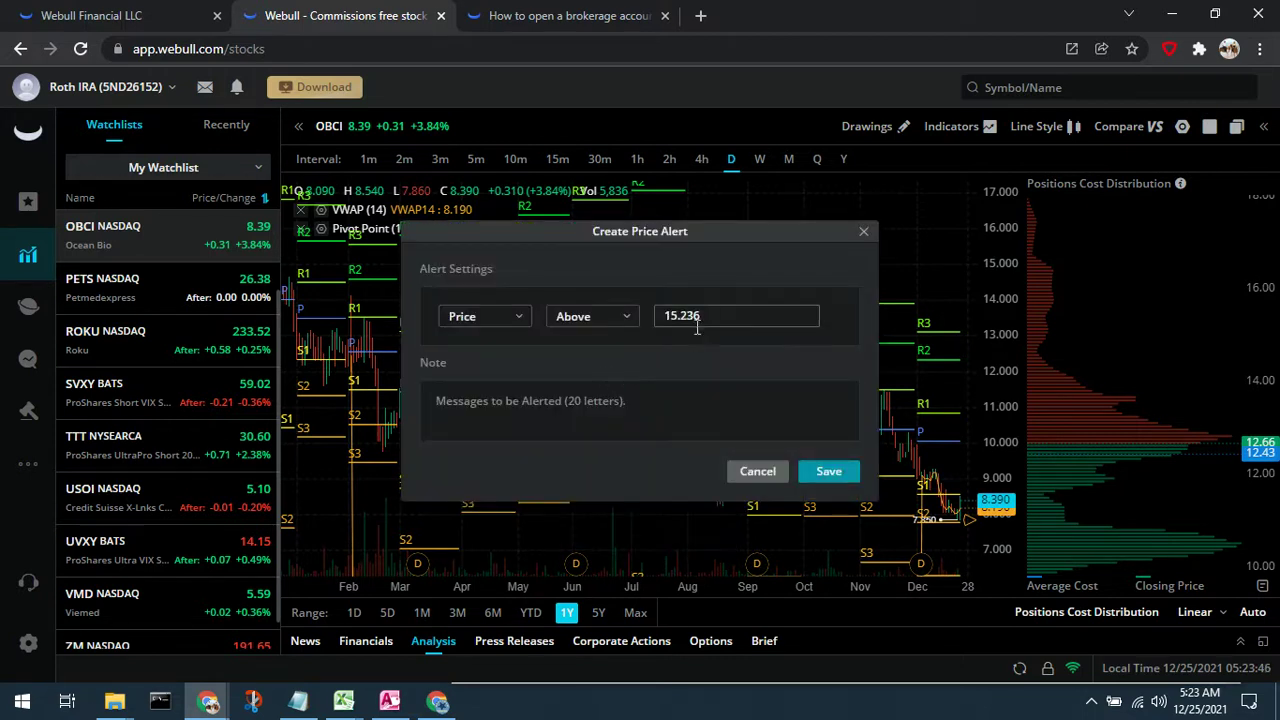
pyautogui.press('BackSpace')
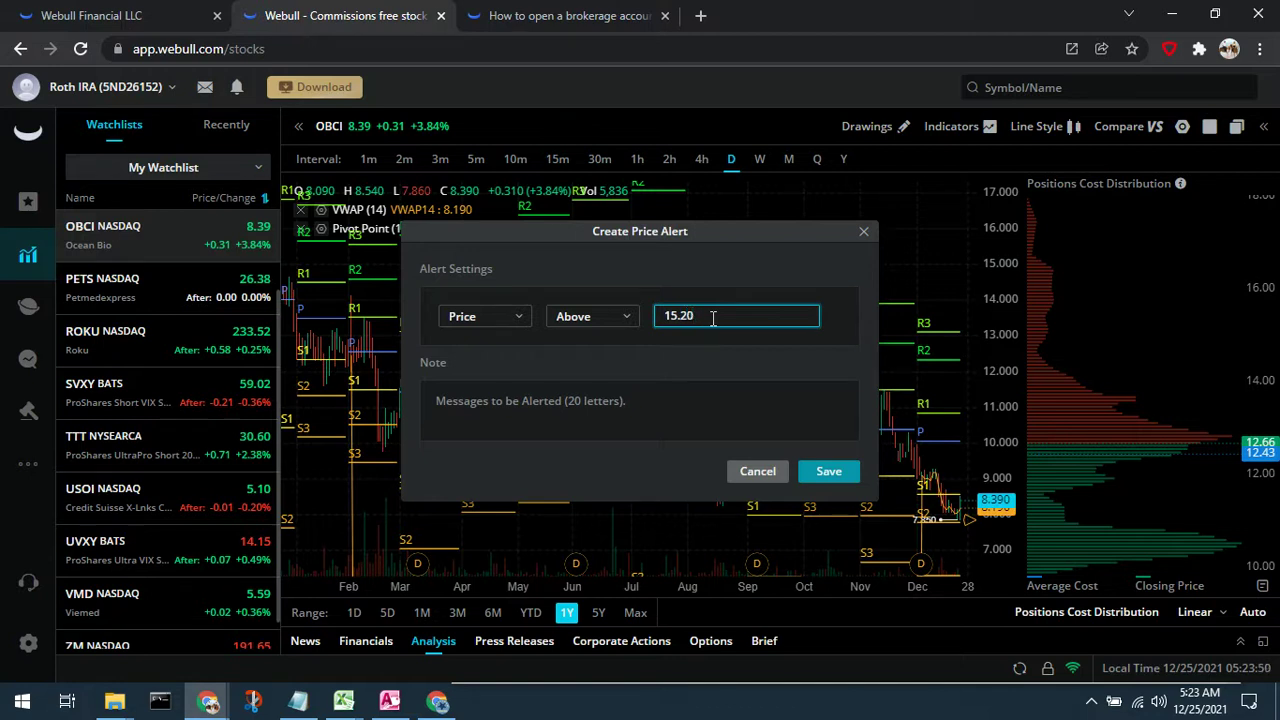
# Enter "Sell @ 15.21" as the alert's note and save the alert
pyautogui.click(587, 405)
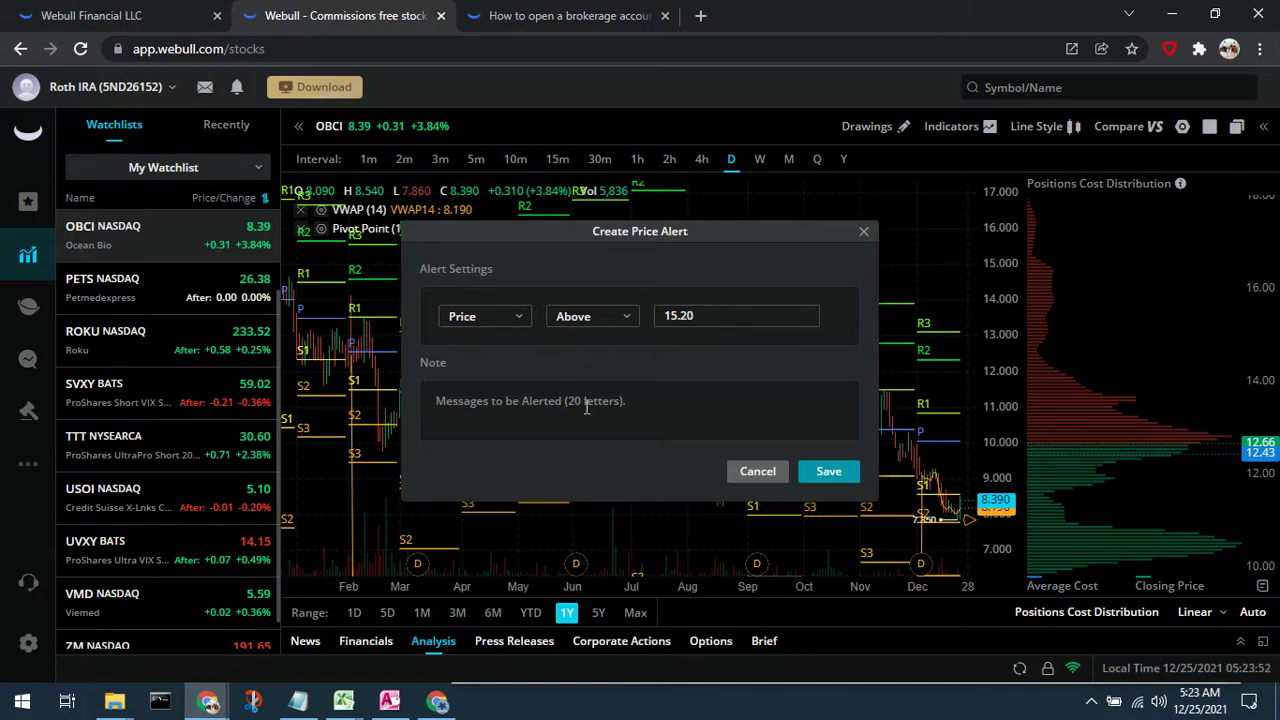
pyautogui.write('Sell @ R')
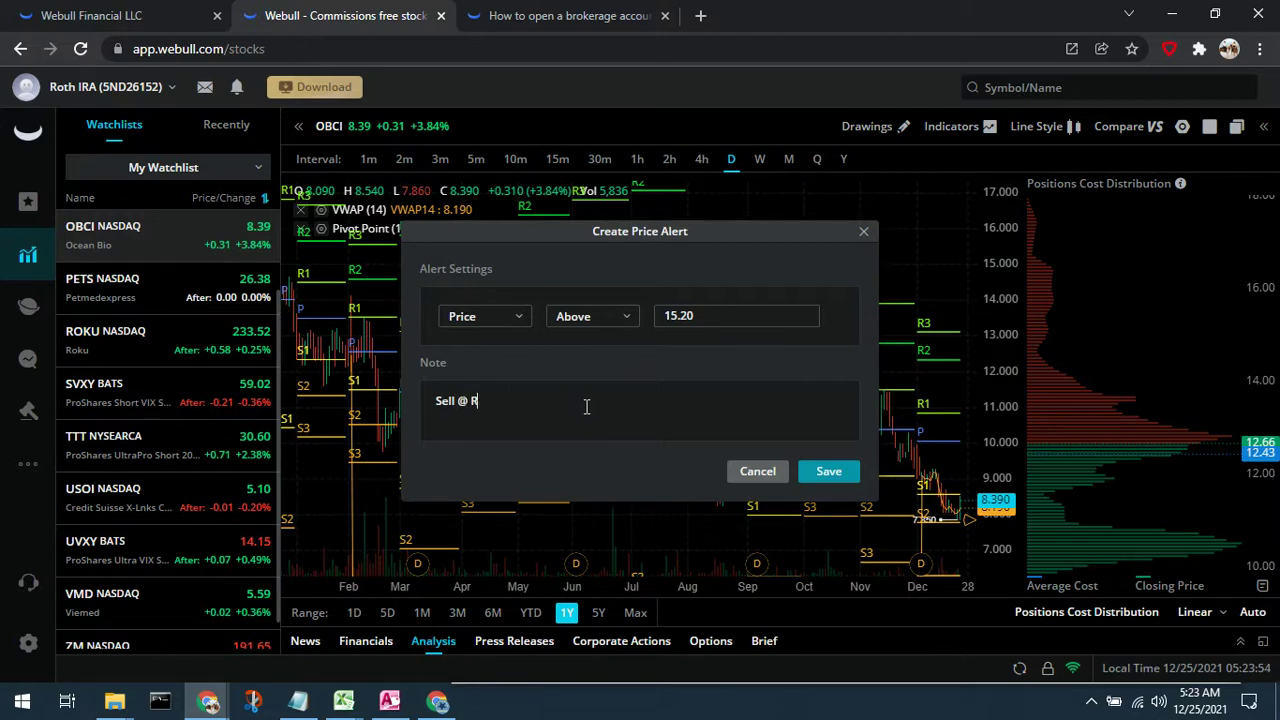
pyautogui.write('esistance')
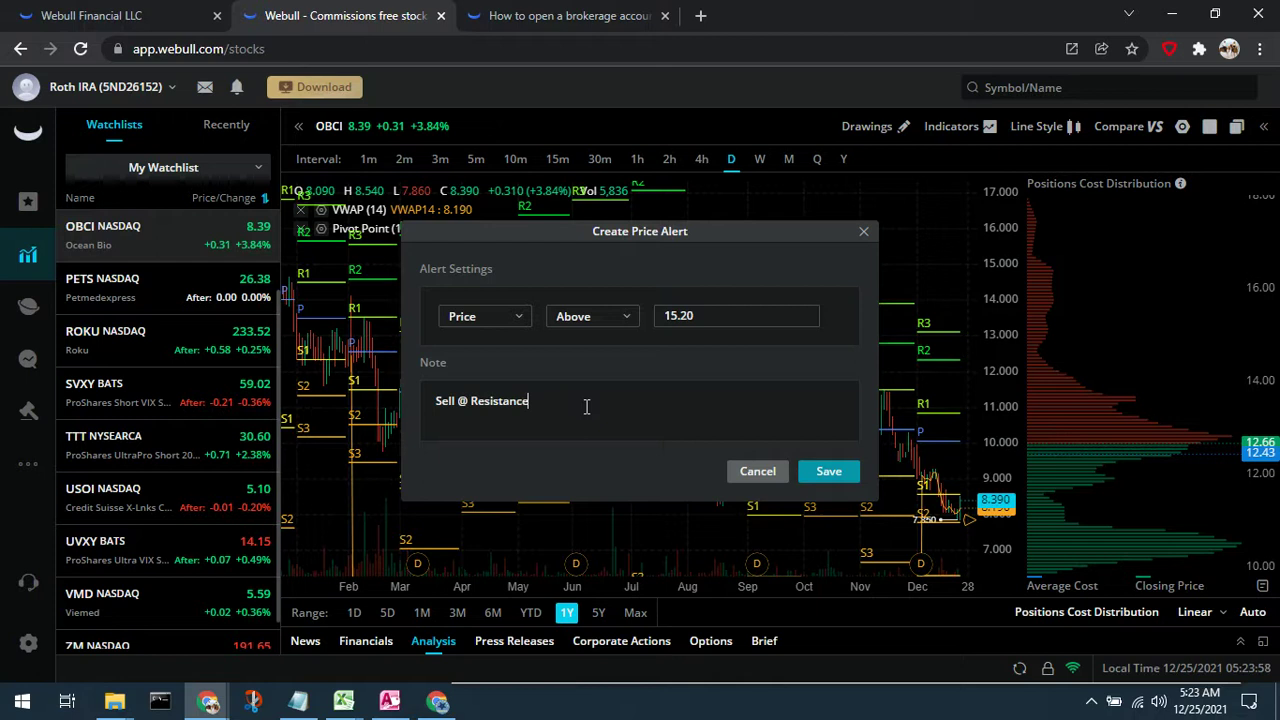
pyautogui.write(' @')
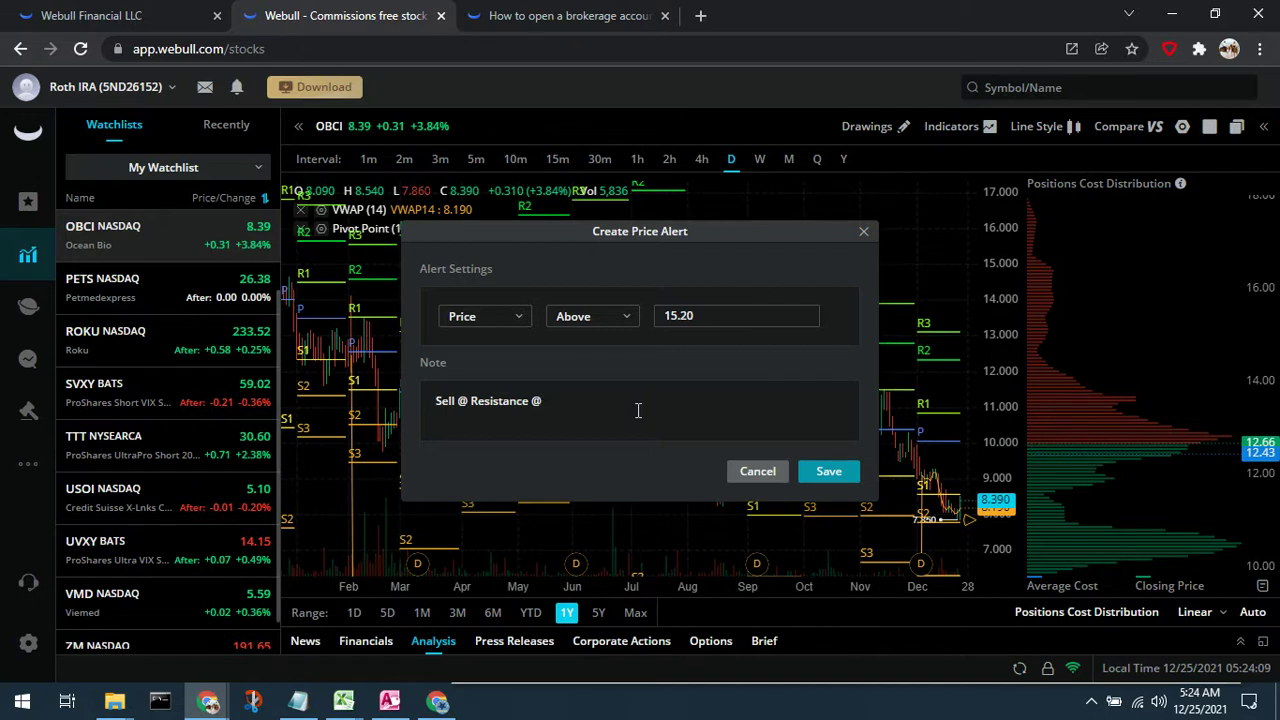
pyautogui.press('BackSpace')
pyautogui.press('BackSpace')
pyautogui.press('BackSpace')
pyautogui.press('BackSpace')
pyautogui.press('BackSpace')
pyautogui.press('BackSpace')
pyautogui.press('BackSpace')
pyautogui.press('BackSpace')
pyautogui.press('BackSpace')
pyautogui.press('BackSpace')
pyautogui.press('BackSpace')
pyautogui.press('BackSpace')
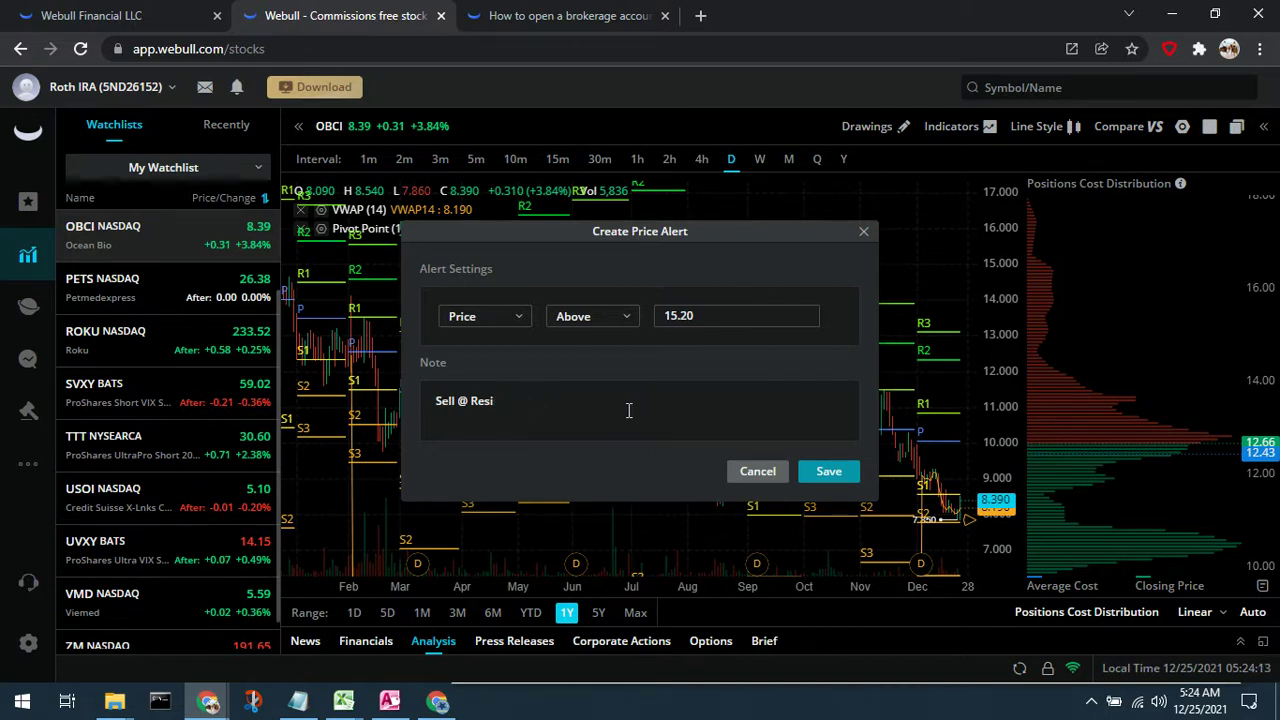
pyautogui.write('1')
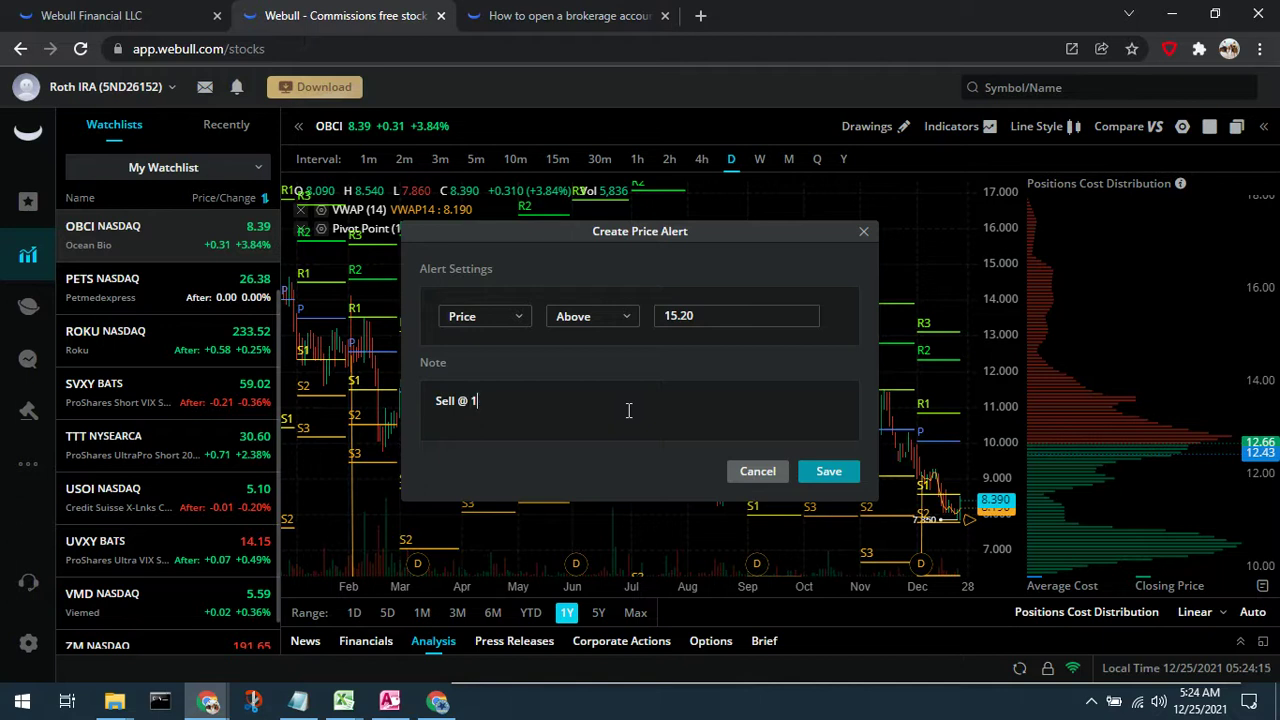
pyautogui.write('5.21')
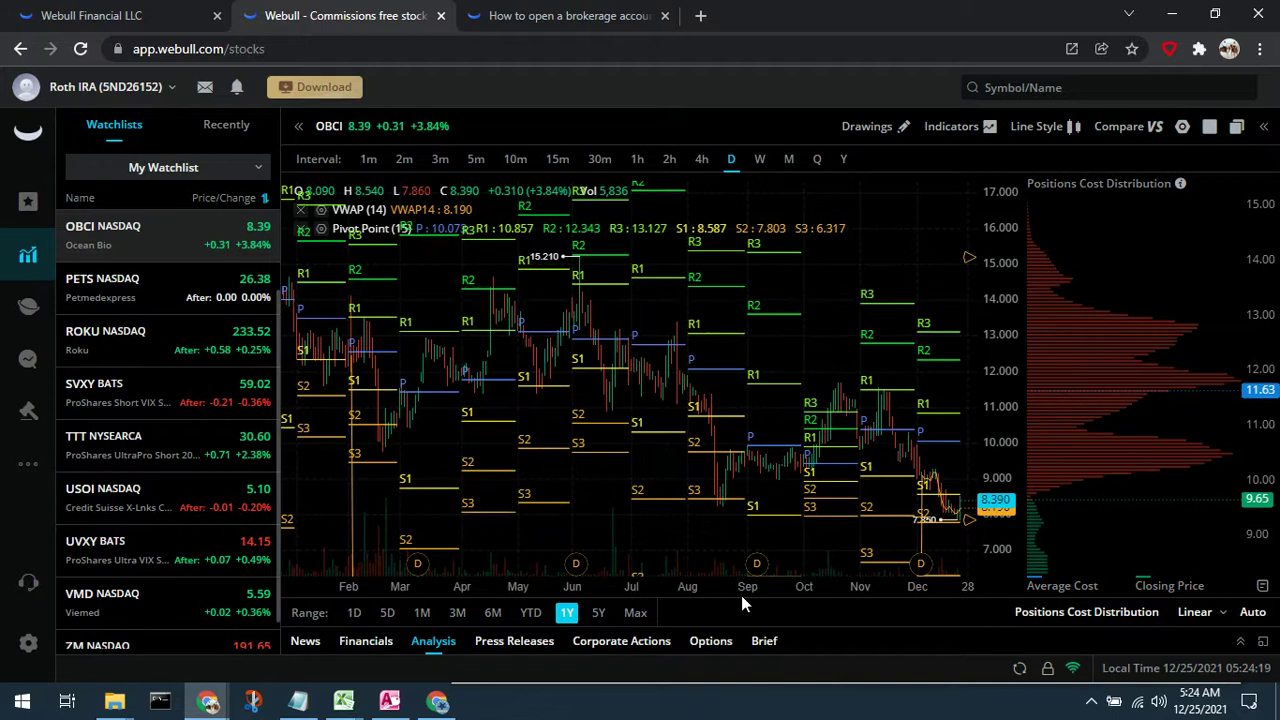
# Edit the upper OBCI price alert from its chart marker, set its price to 15.21 and save it
pyautogui.moveTo(973, 264)
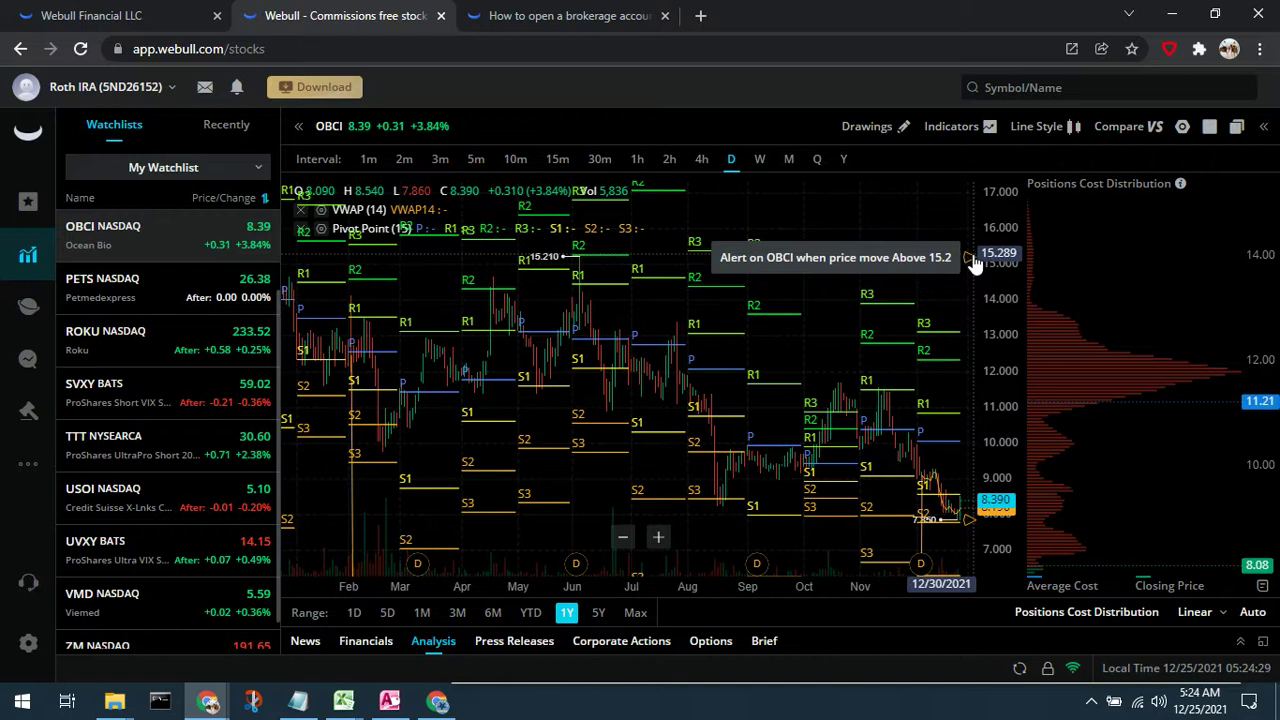
pyautogui.click(970, 259)
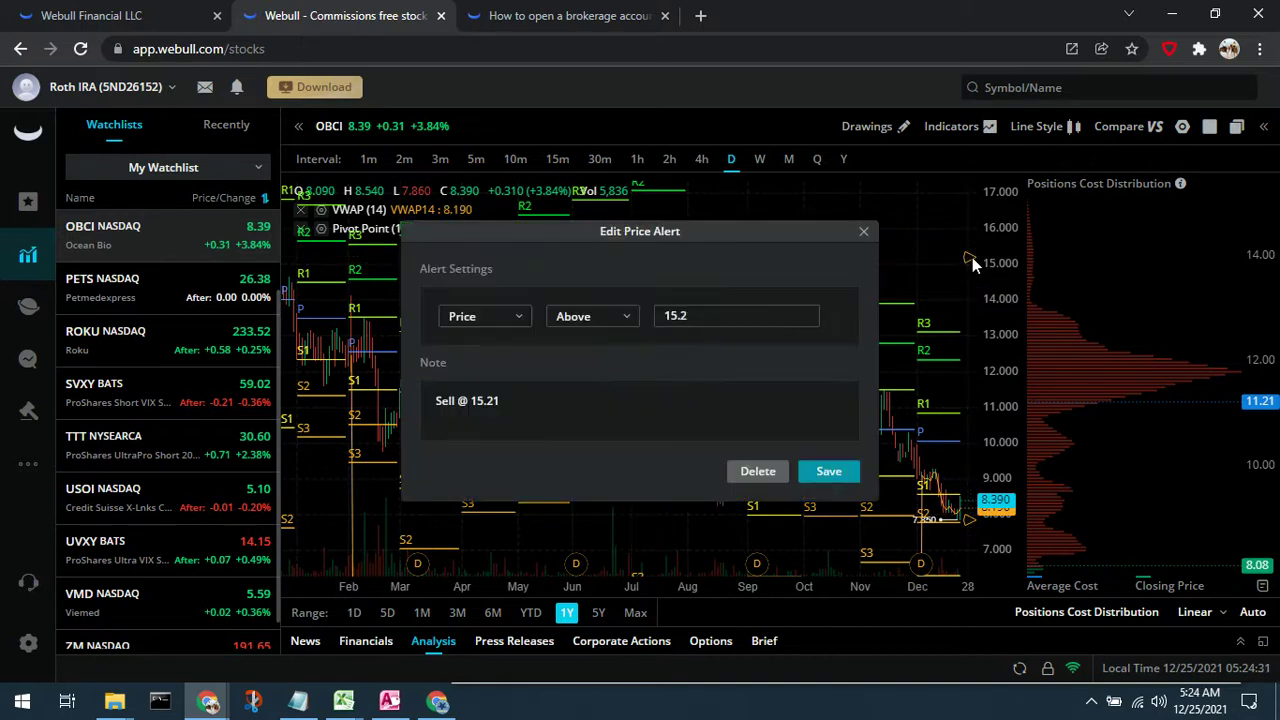
pyautogui.click(779, 315)
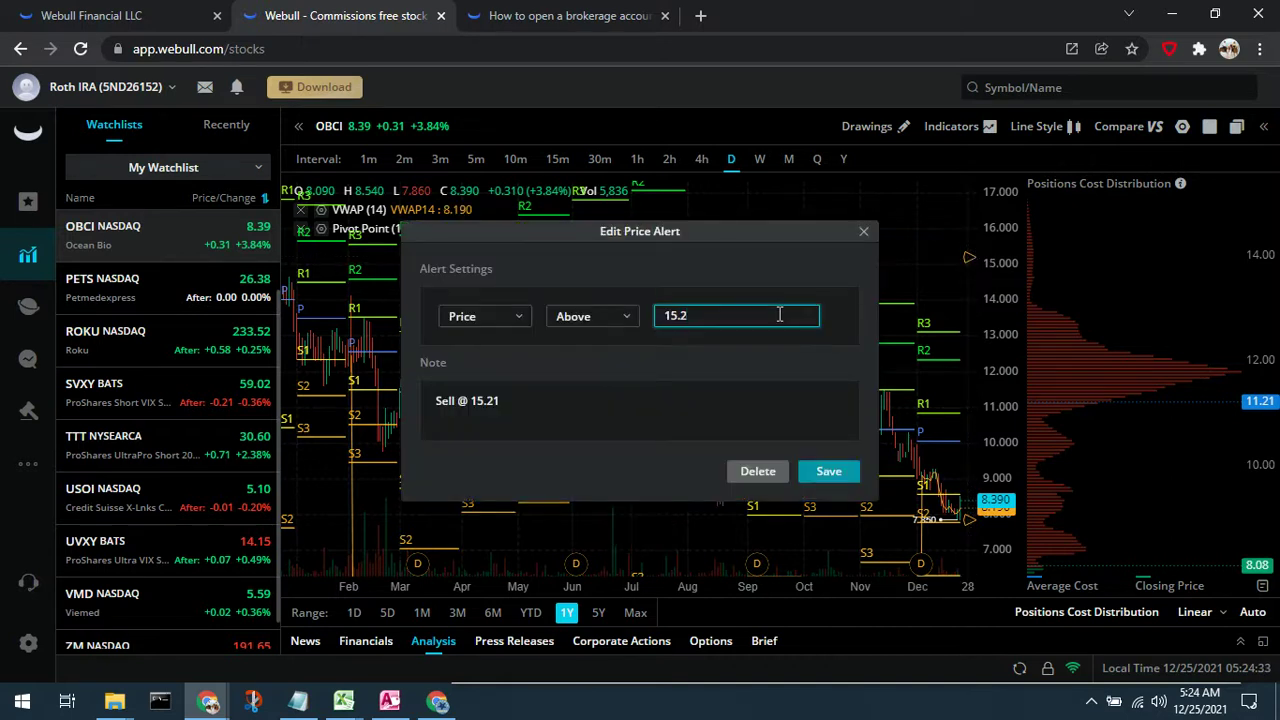
pyautogui.press('BackSpace')
pyautogui.write('21')
pyautogui.click(846, 474)
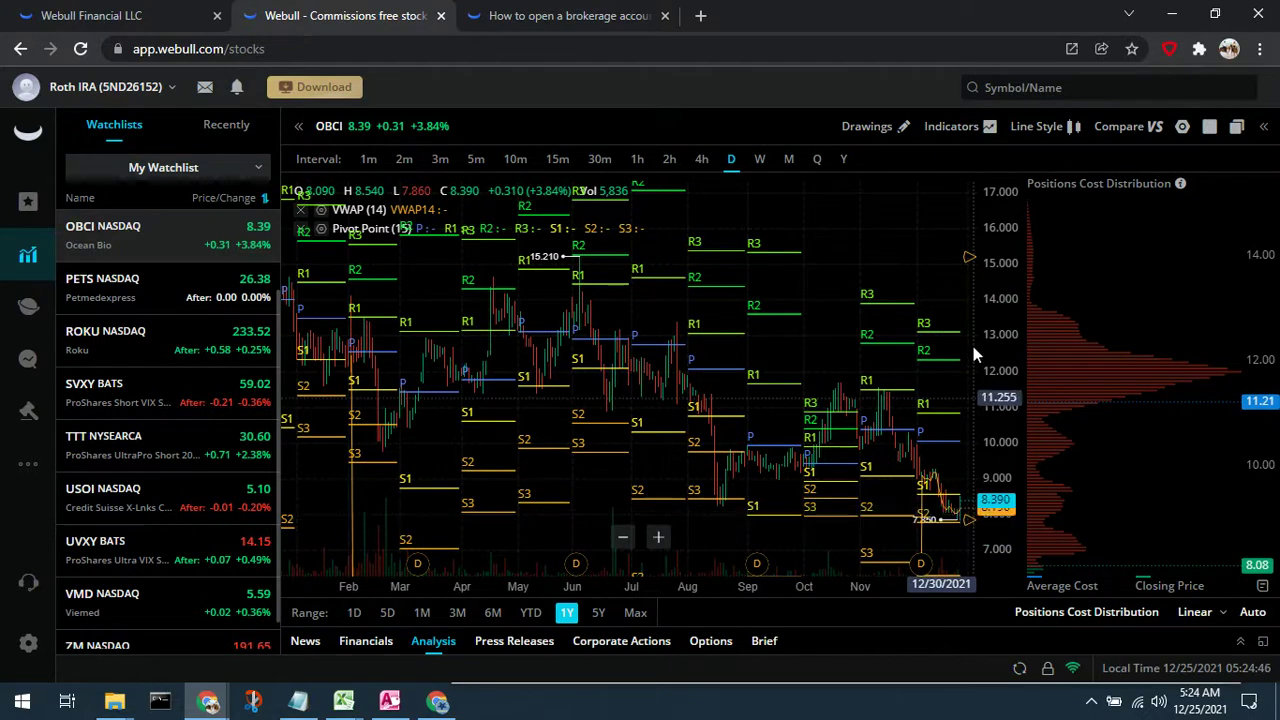
# Delete the OBCI "Sell @ 15.21" price alert through its marker on the chart
pyautogui.click(973, 262)
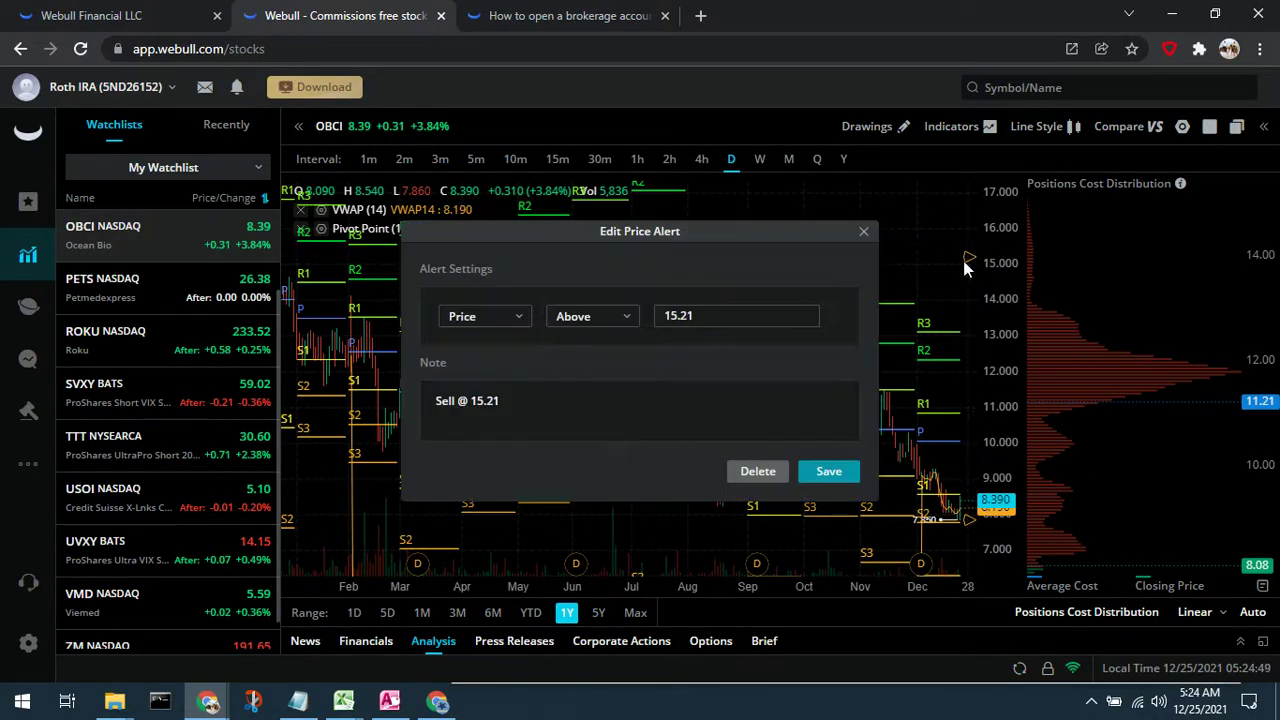
pyautogui.click(771, 476)
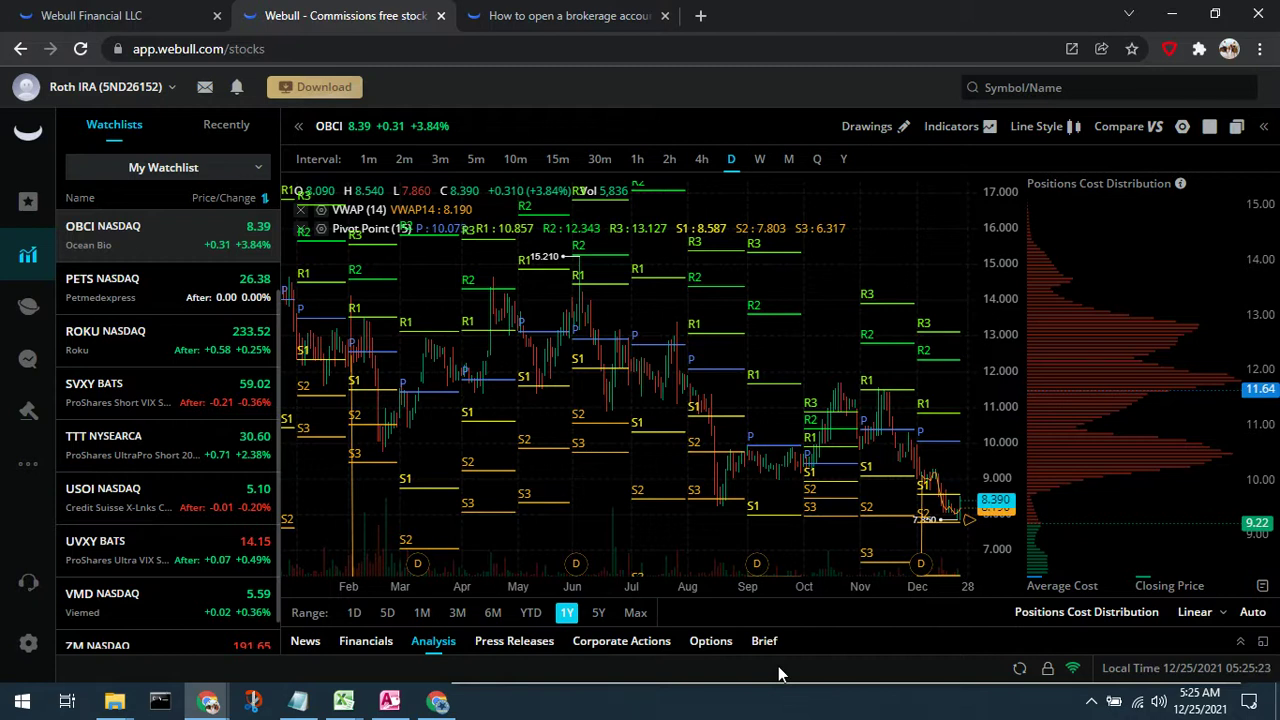
pyautogui.click(298, 701)
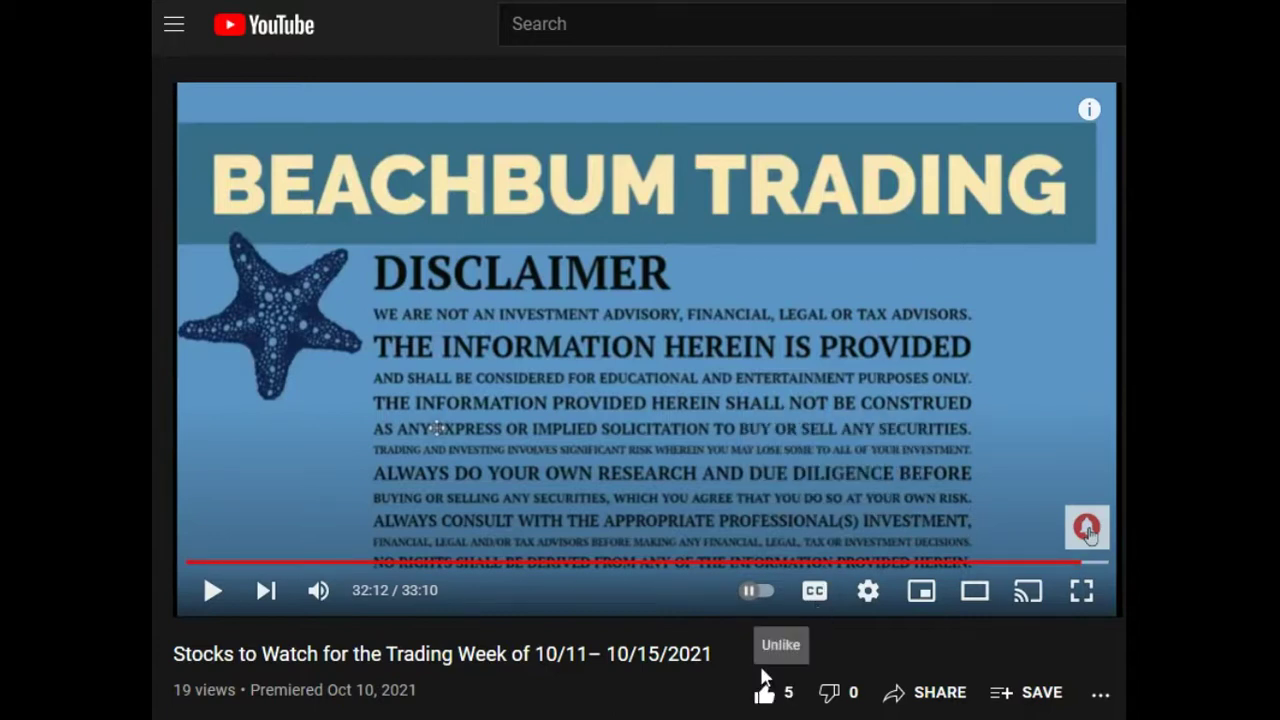
pyautogui.moveTo(1088, 530)
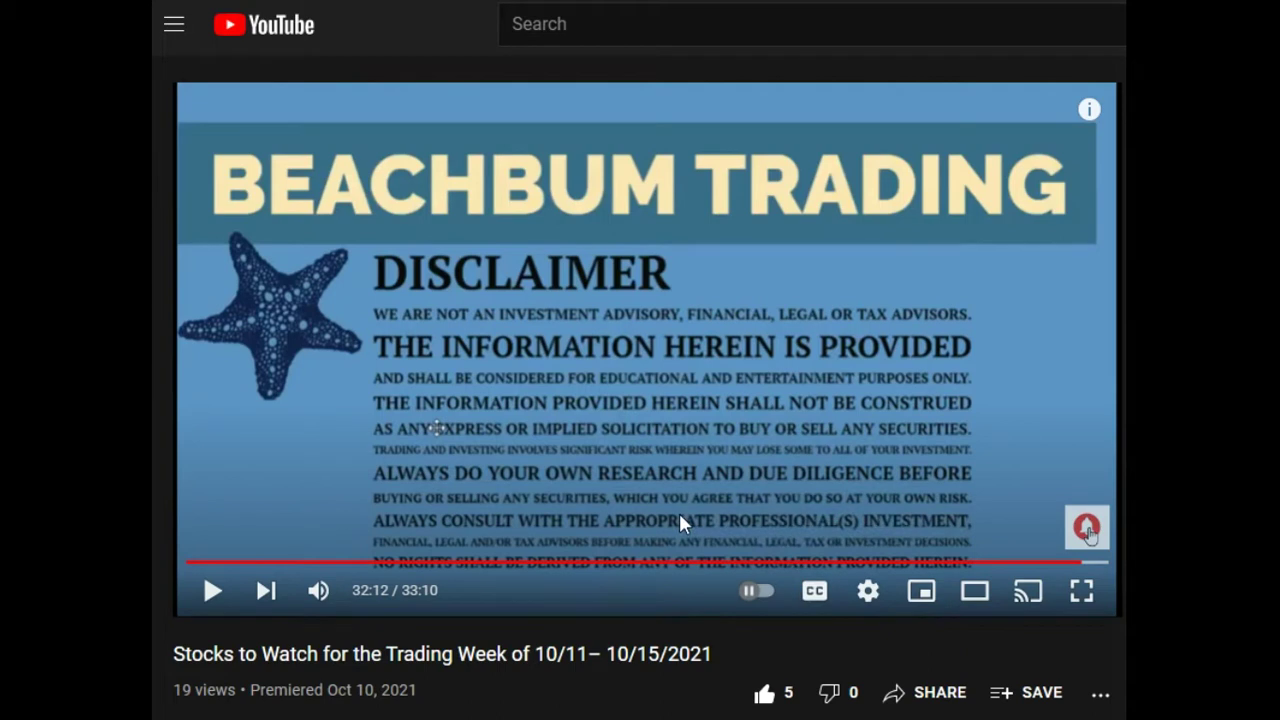
pyautogui.scroll(-5, 679, 513)
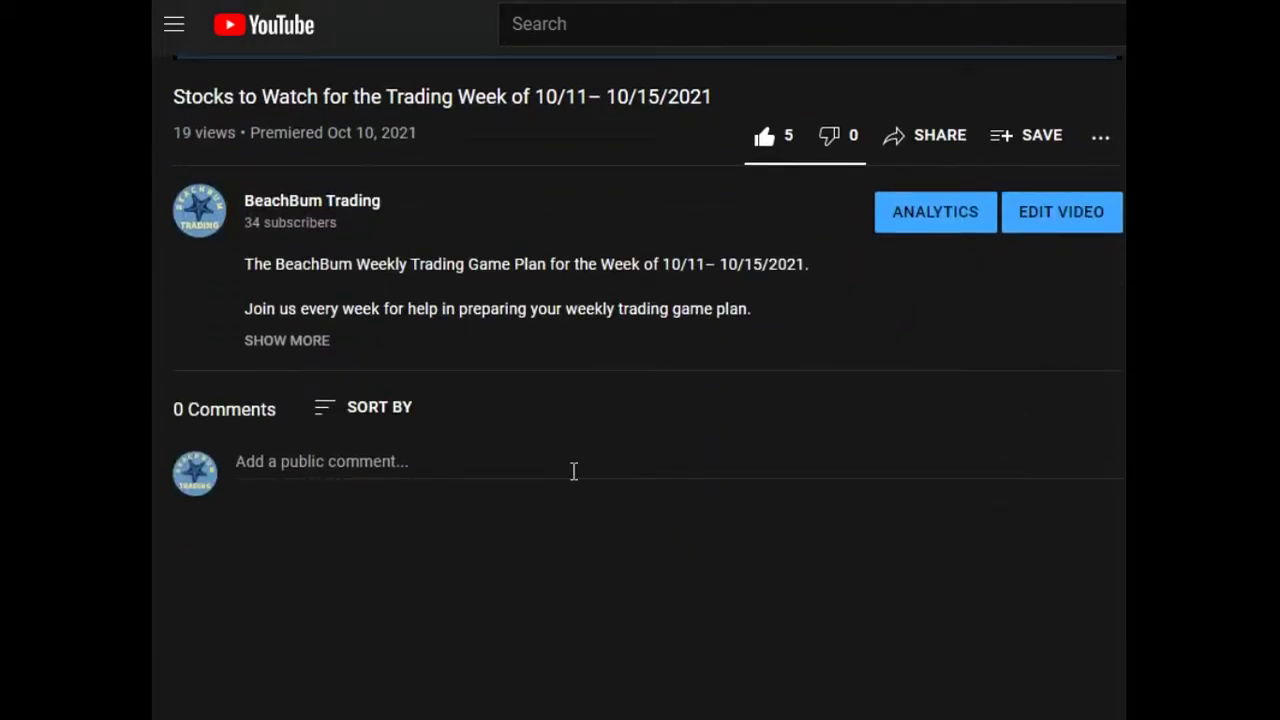
pyautogui.click(560, 460)
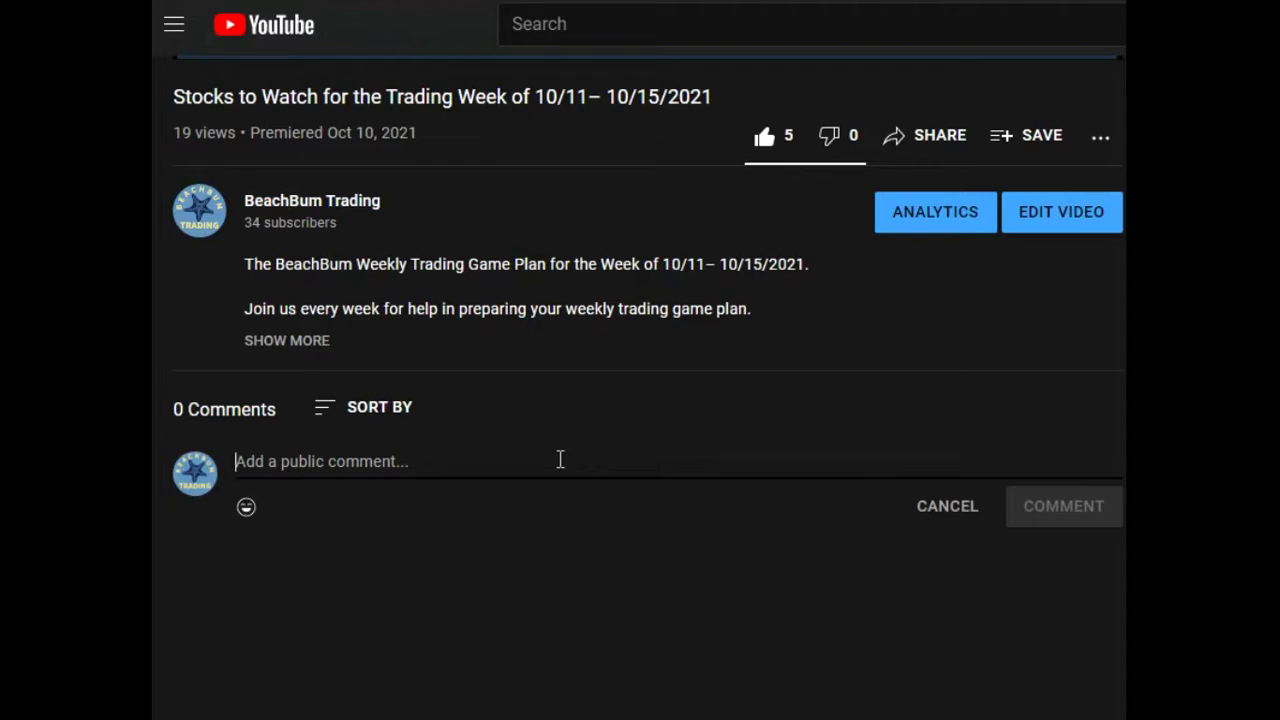
pyautogui.scroll(5, 560, 460)
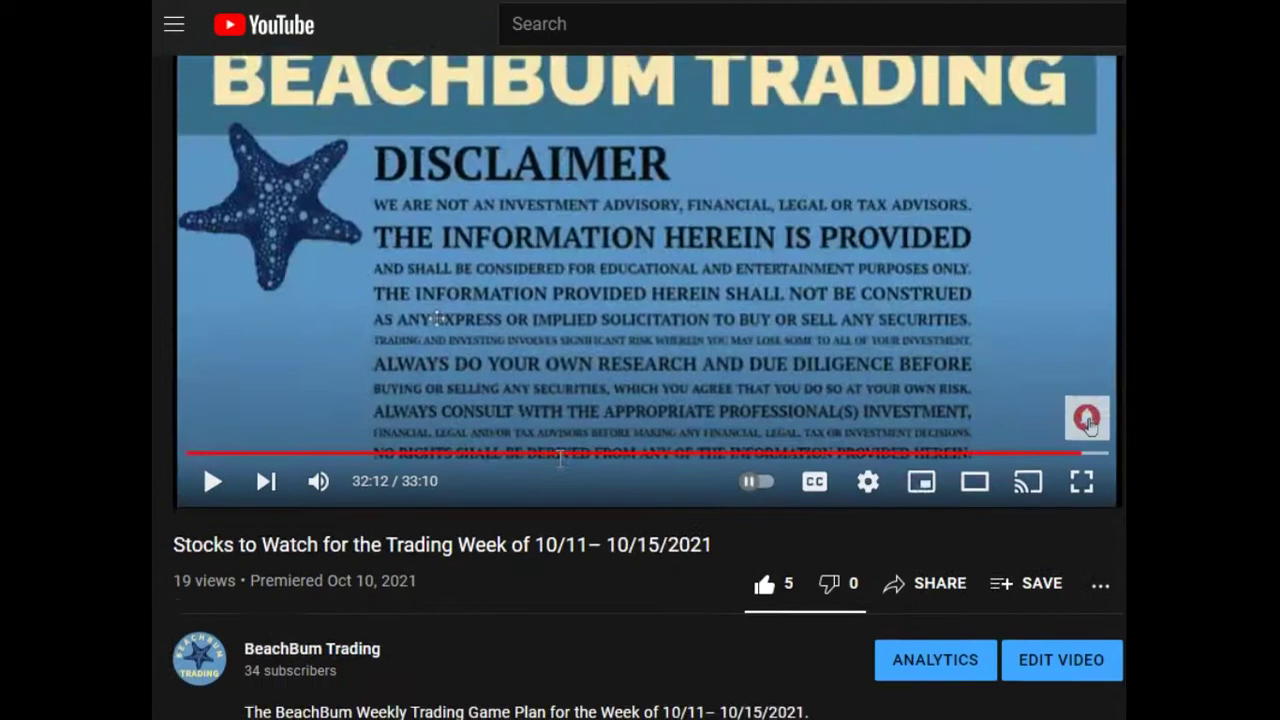